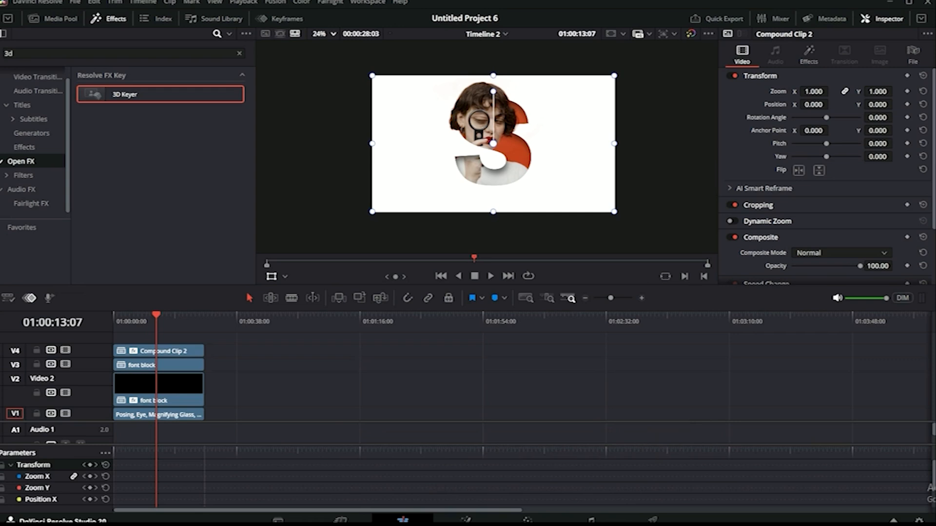
Play the finished effect preview, then select and delete all clips on Timeline 2.
{"action": "key", "text": "space"}
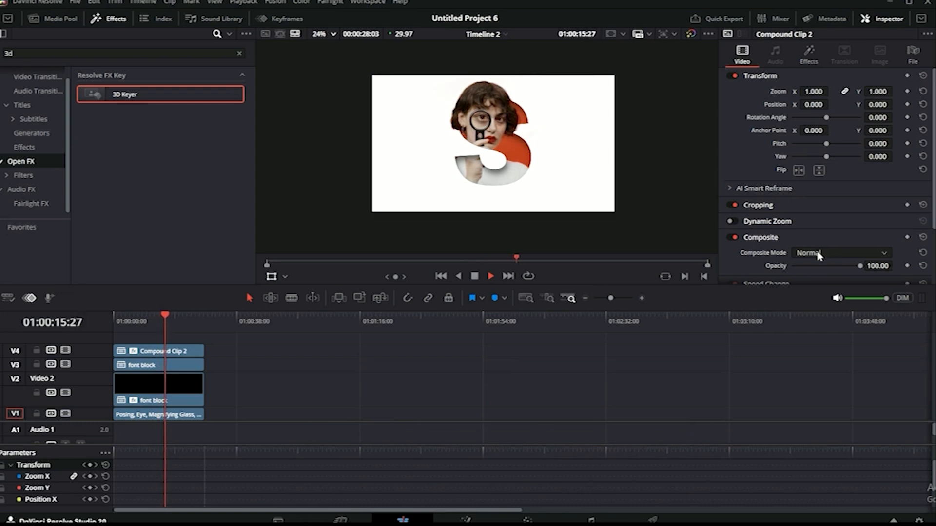
{"action": "key", "text": "space"}
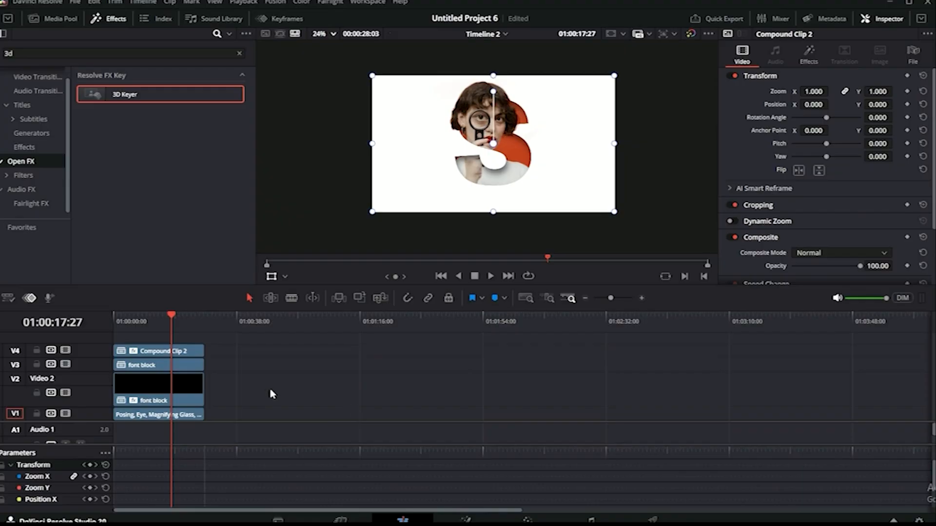
{"action": "left_click_drag", "start_coordinate": [257, 336], "coordinate": [166, 415]}
{"action": "key", "text": "Delete"}
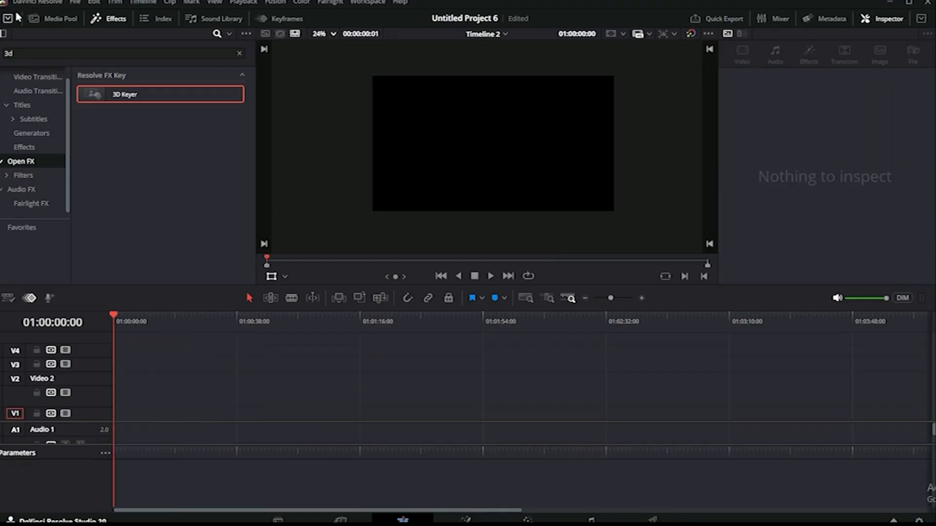
Place the 'Posing, Eye, Magnifying Glass' clip from the Media Pool on V1 and play it.
{"action": "left_click", "coordinate": [53, 20]}
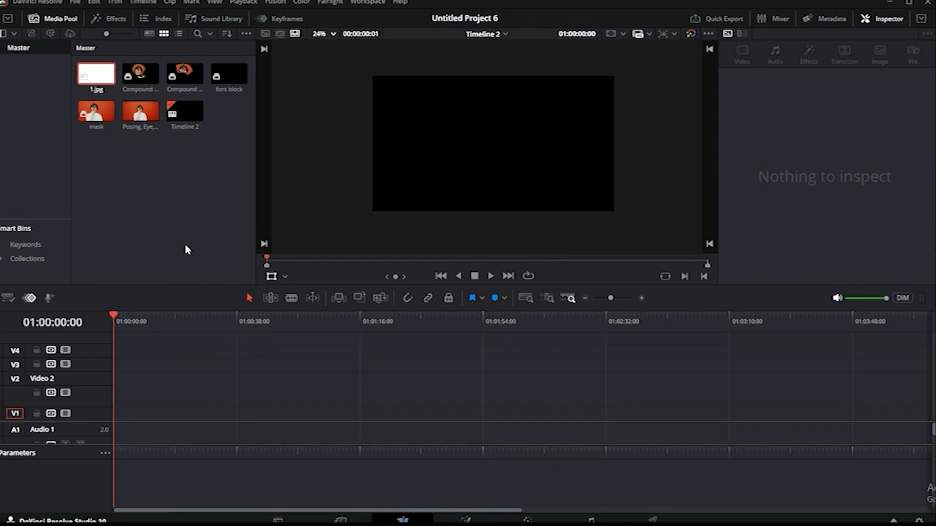
{"action": "left_click", "coordinate": [139, 117]}
{"action": "left_click_drag", "start_coordinate": [140, 117], "coordinate": [112, 415]}
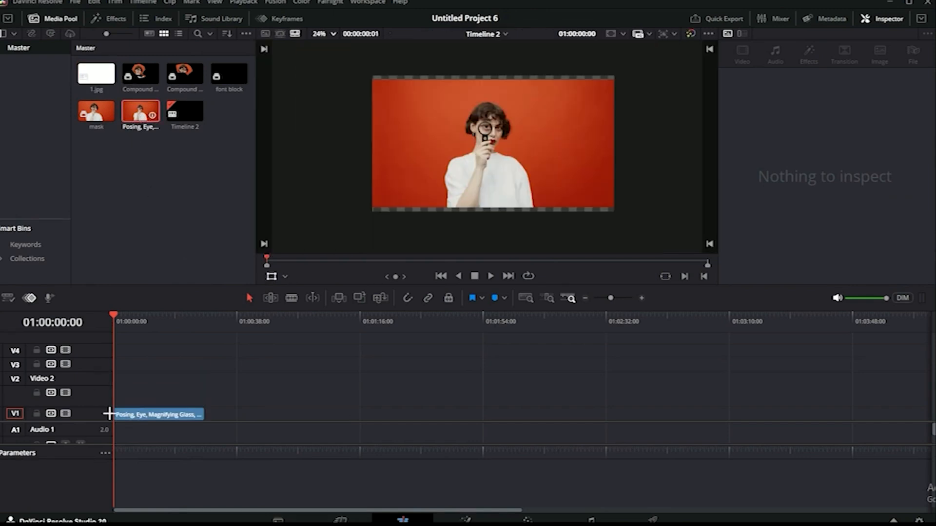
{"action": "key", "text": "space"}
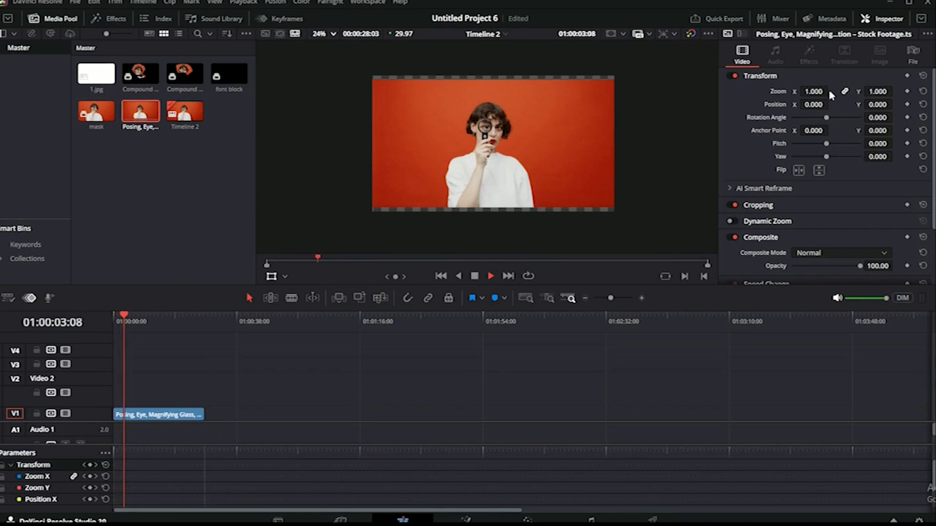
Zoom the woman clip to 1.340 and move it lower in the frame.
{"action": "left_click_drag", "start_coordinate": [816, 92], "coordinate": [895, 105]}
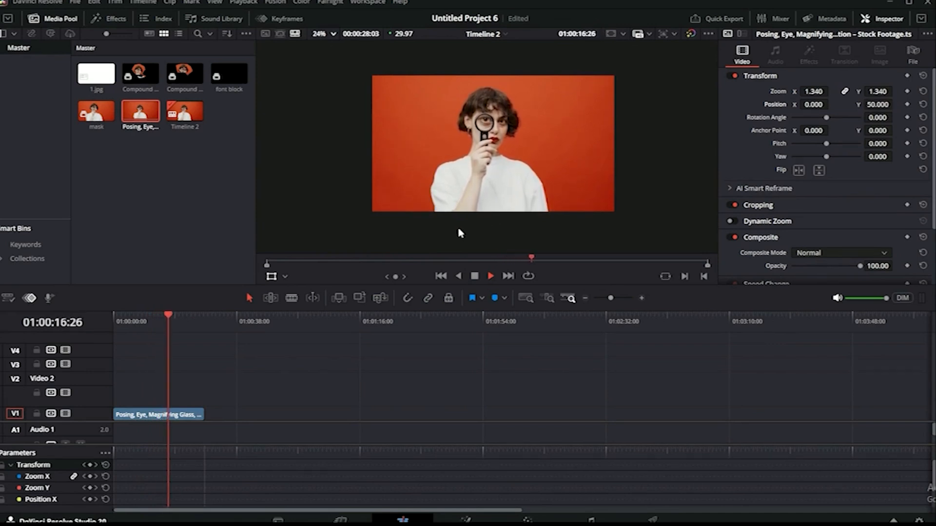
{"action": "key", "text": "space"}
{"action": "left_click", "coordinate": [271, 277]}
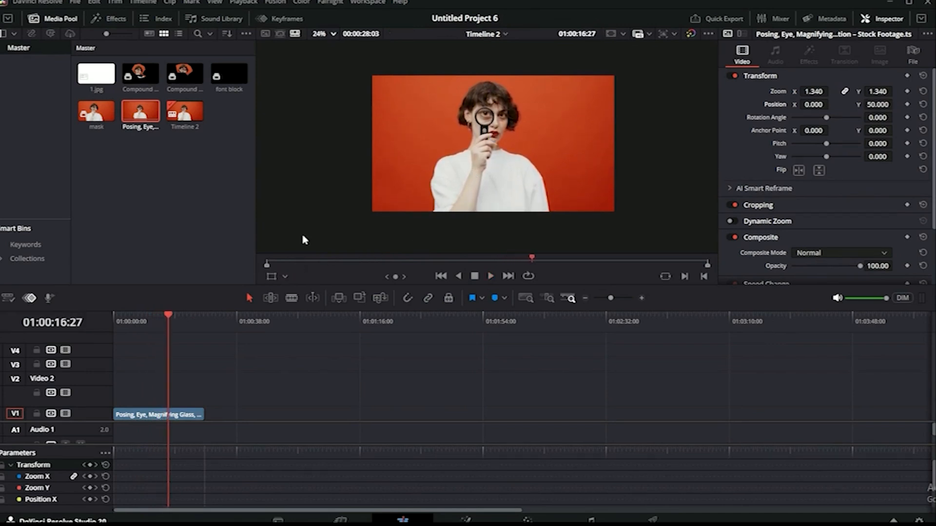
{"action": "left_click", "coordinate": [272, 277]}
{"action": "left_click_drag", "start_coordinate": [501, 139], "coordinate": [501, 156]}
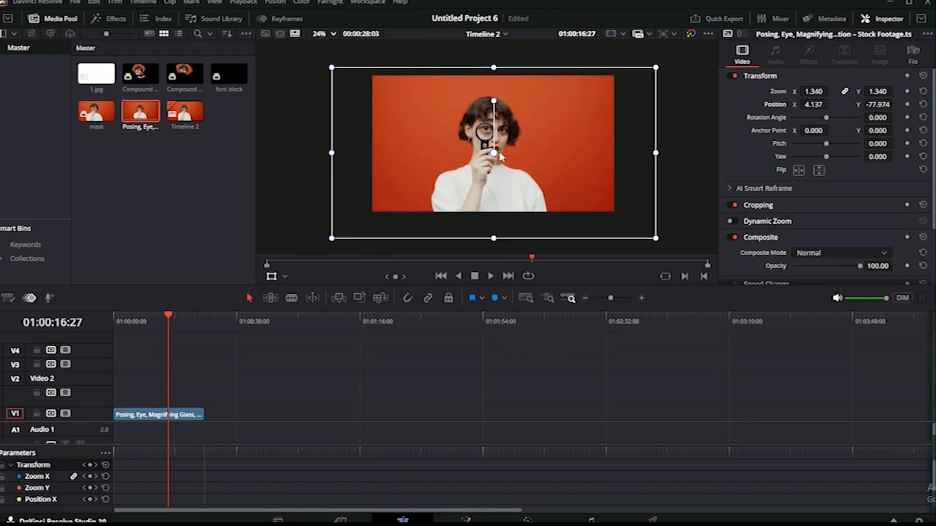
Place the white 1.jpg image on V2, trimmed to match the woman clip's length.
{"action": "left_click", "coordinate": [100, 77]}
{"action": "left_click_drag", "start_coordinate": [100, 77], "coordinate": [206, 401]}
{"action": "left_click_drag", "start_coordinate": [167, 317], "coordinate": [130, 333]}
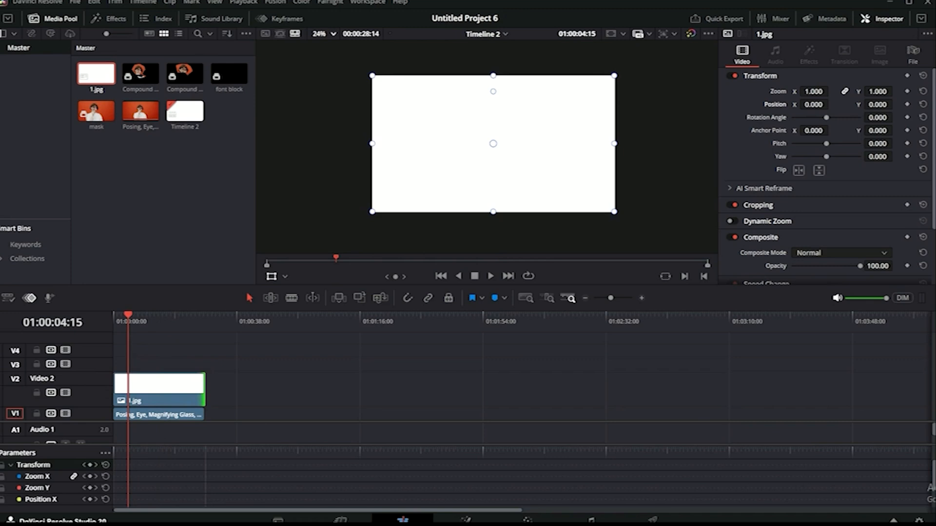
Drag a Text+ title onto V3 and trim it from the timeline start to the white image's length.
{"action": "left_click", "coordinate": [115, 19]}
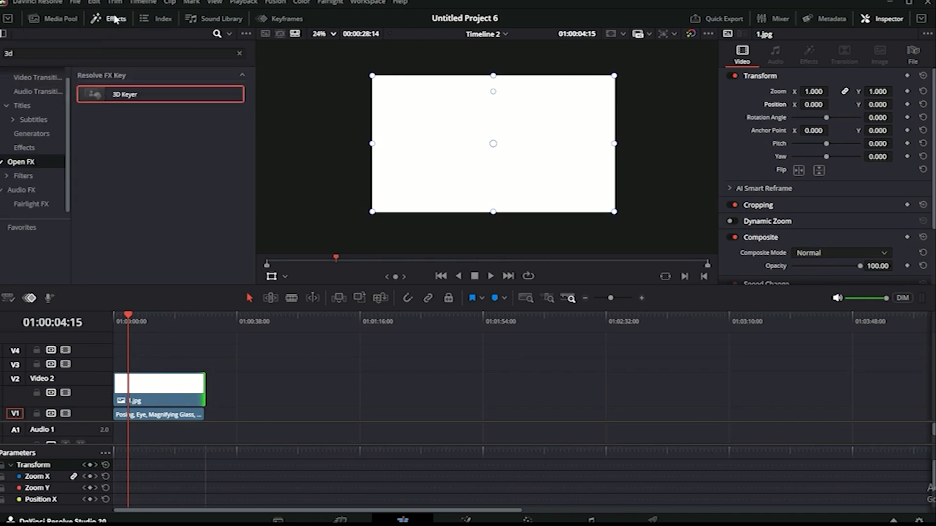
{"action": "left_click", "coordinate": [26, 110]}
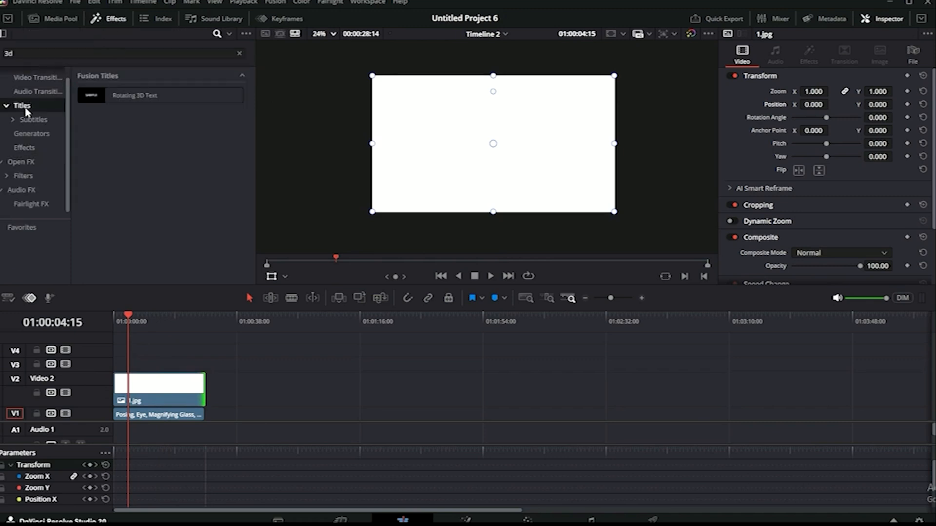
{"action": "left_click", "coordinate": [243, 50]}
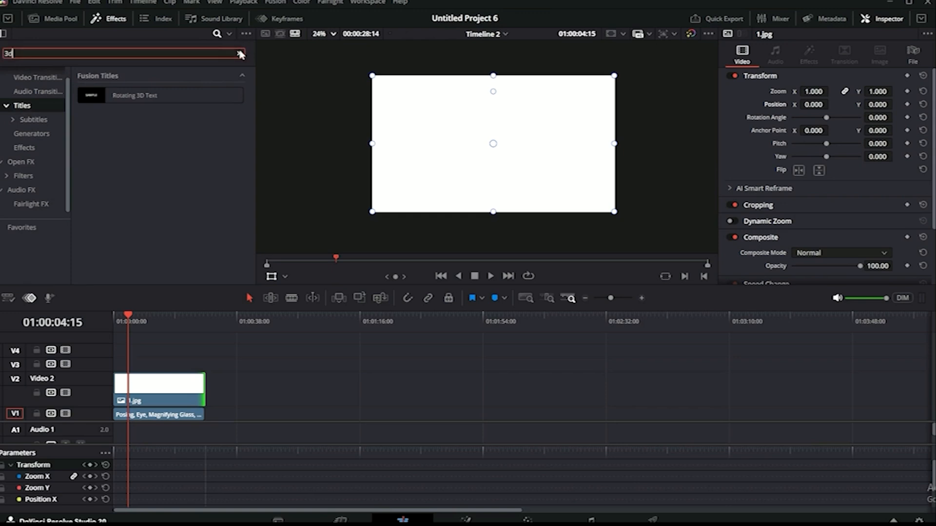
{"action": "left_click", "coordinate": [239, 53]}
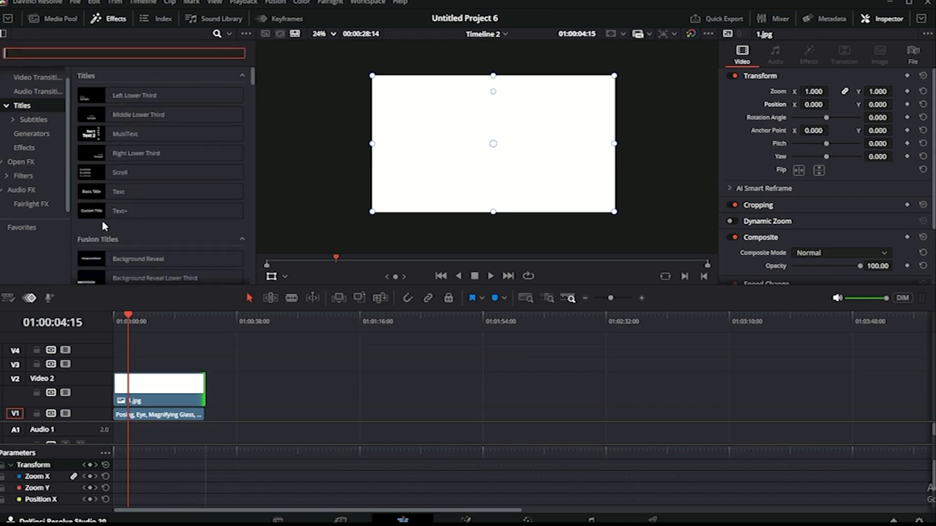
{"action": "left_click_drag", "start_coordinate": [117, 212], "coordinate": [165, 368]}
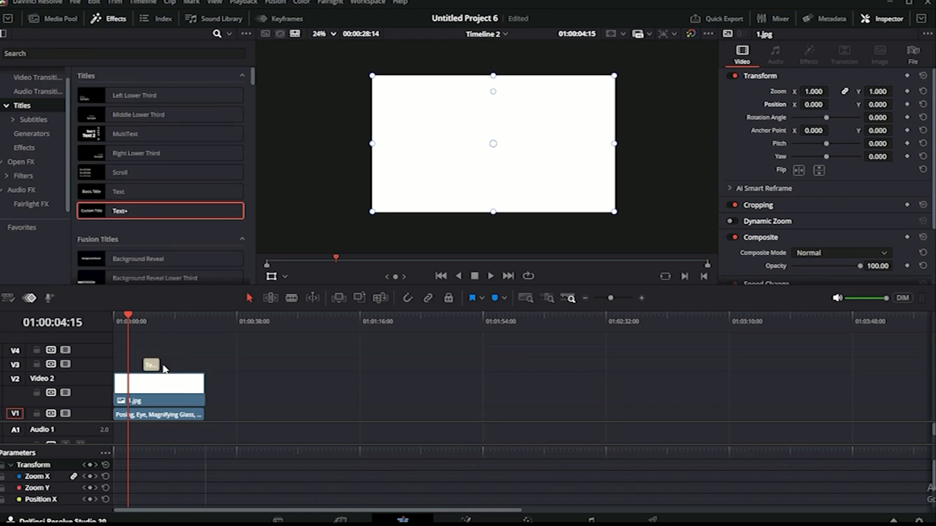
{"action": "left_click", "coordinate": [159, 366]}
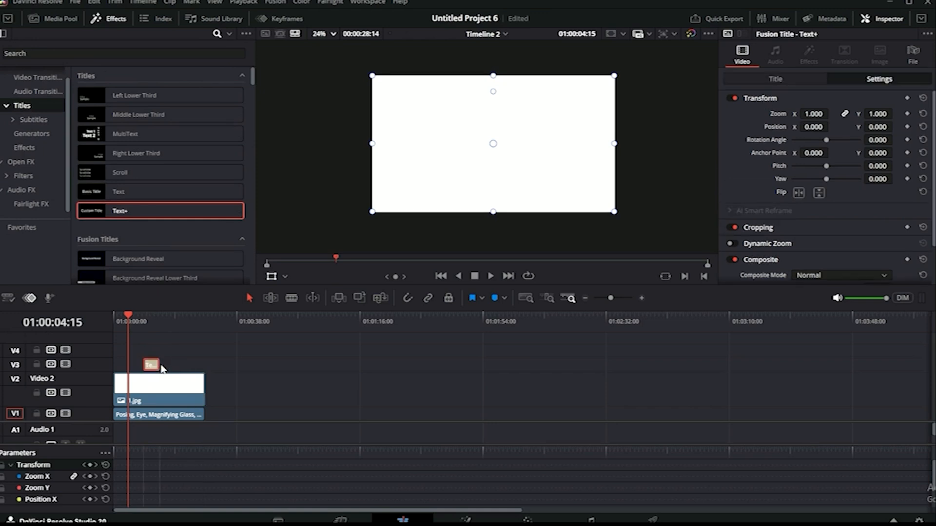
{"action": "left_click_drag", "start_coordinate": [159, 365], "coordinate": [204, 363]}
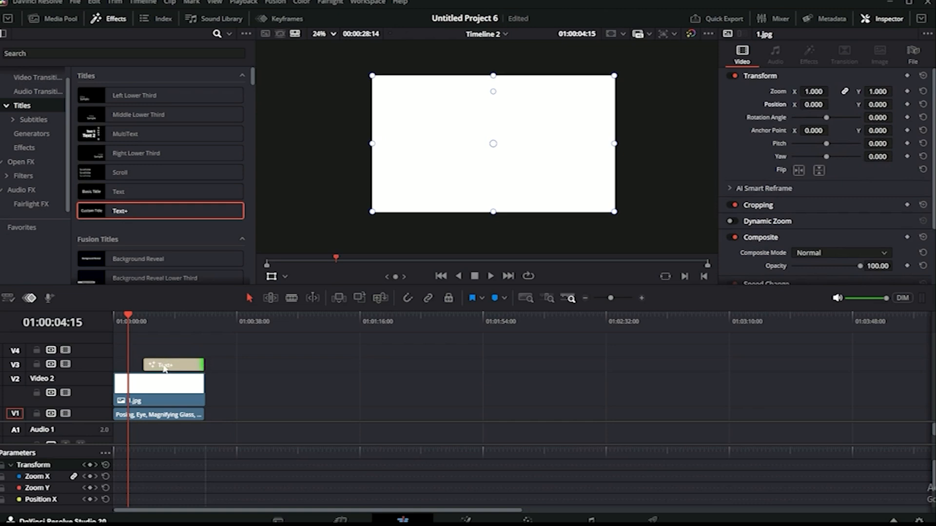
{"action": "left_click_drag", "start_coordinate": [140, 365], "coordinate": [114, 365]}
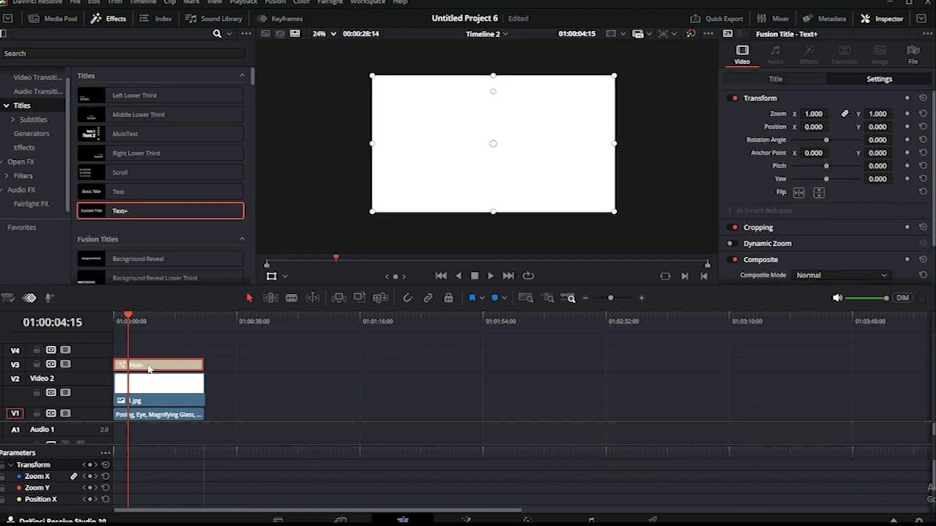
Set the title's text colour to black #000000.
{"action": "left_click", "coordinate": [790, 80]}
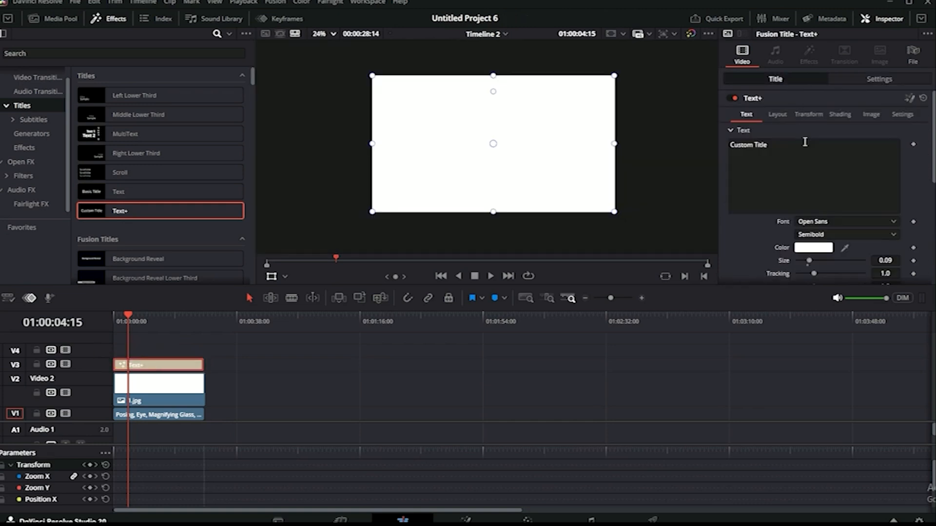
{"action": "left_click", "coordinate": [821, 247]}
{"action": "left_click_drag", "start_coordinate": [590, 261], "coordinate": [588, 293]}
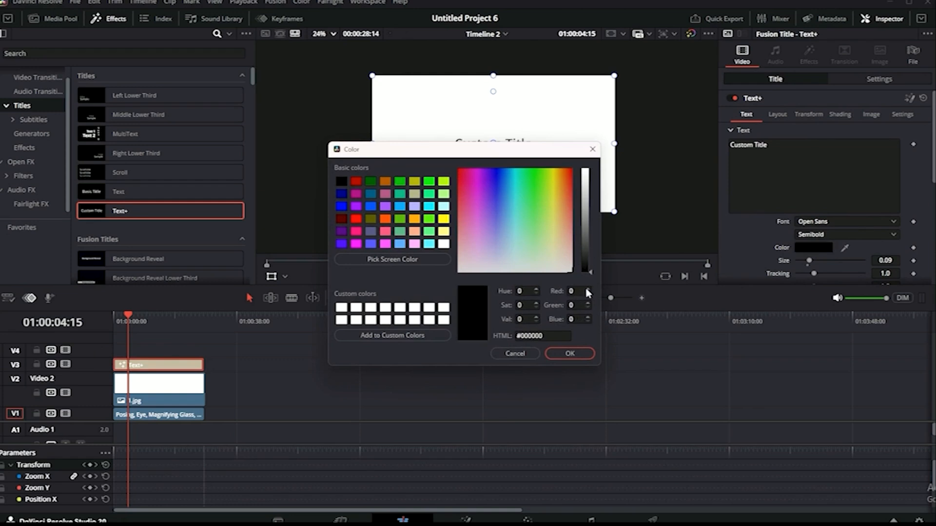
{"action": "left_click", "coordinate": [570, 354]}
Replace the 'Custom Title' placeholder text with the letter S.
{"action": "left_click_drag", "start_coordinate": [782, 159], "coordinate": [695, 144]}
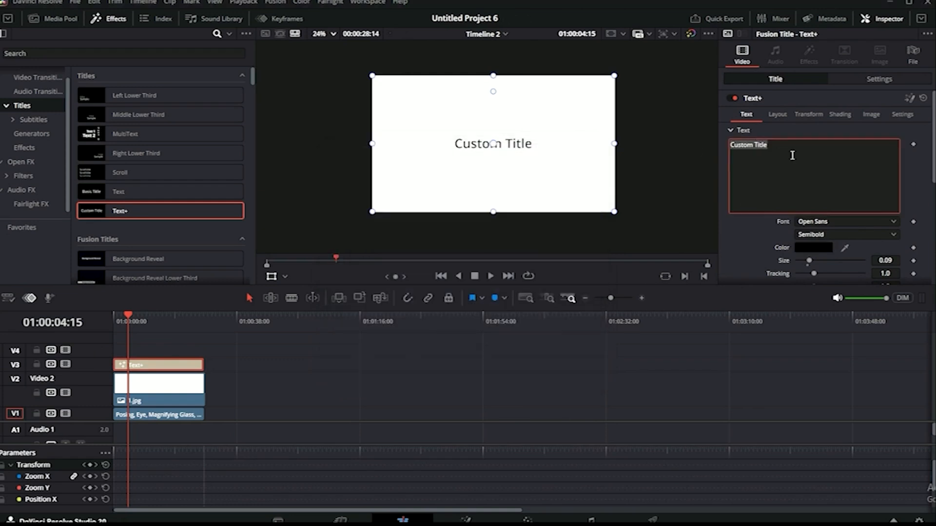
{"action": "type", "text": "S"}
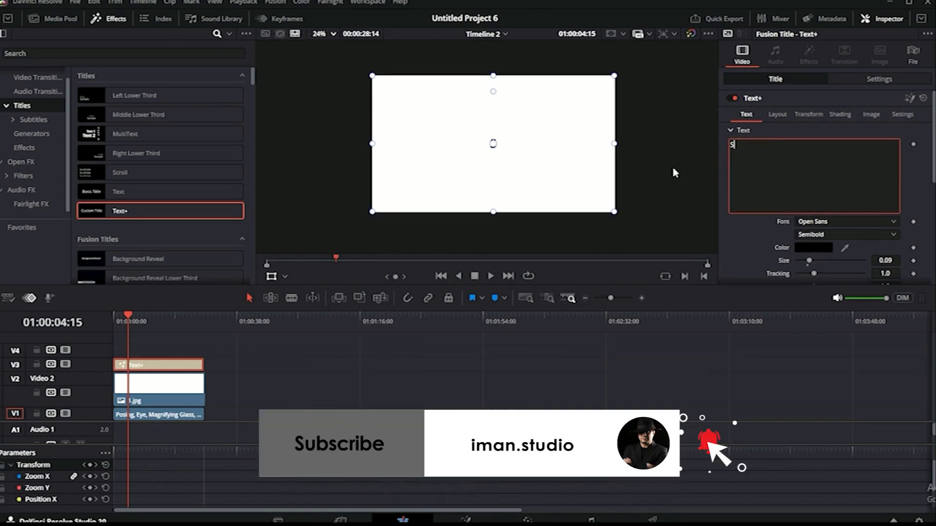
{"action": "left_click", "coordinate": [171, 370]}
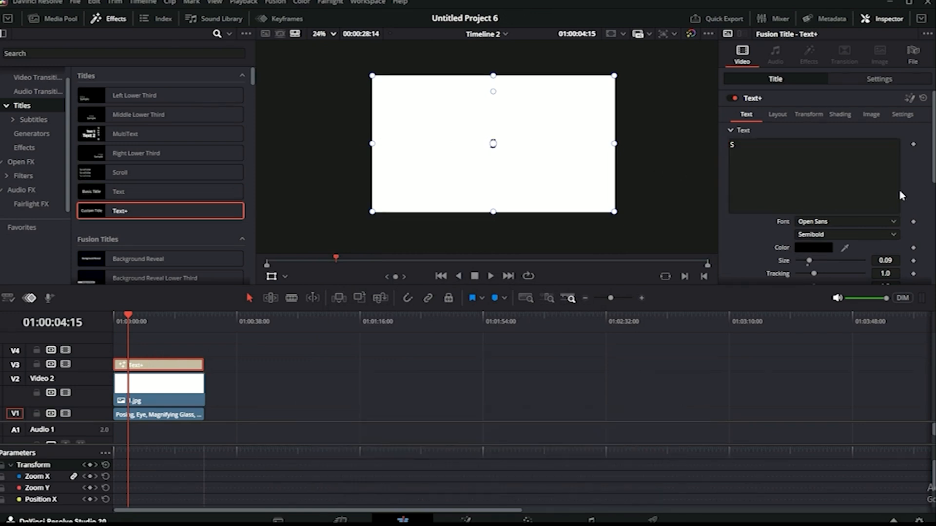
{"action": "scroll", "coordinate": [508, 158], "scroll_direction": "up", "scroll_amount": 2}
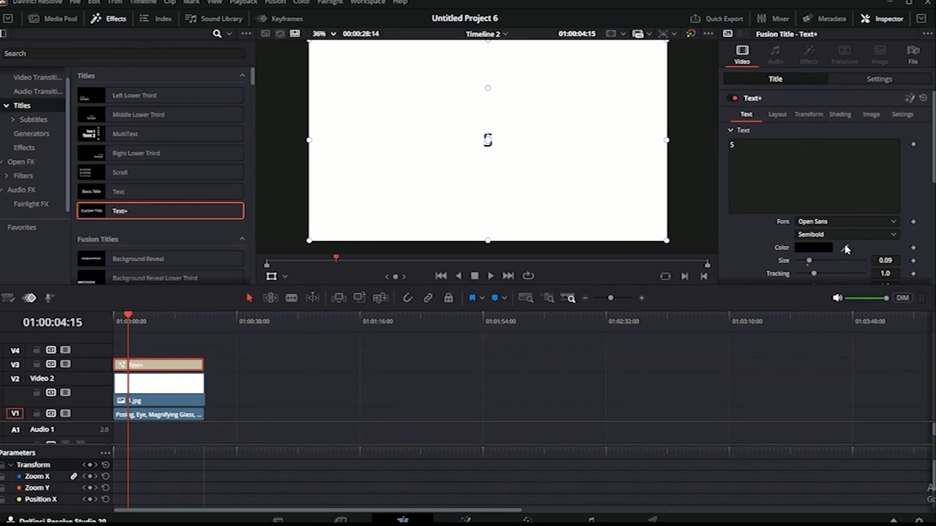
Set the S title's zoom to 1.870 and nudge it down to position -7.505, -86.302.
{"action": "left_click_drag", "start_coordinate": [806, 263], "coordinate": [850, 261]}
{"action": "left_click", "coordinate": [273, 276]}
{"action": "left_click", "coordinate": [857, 79]}
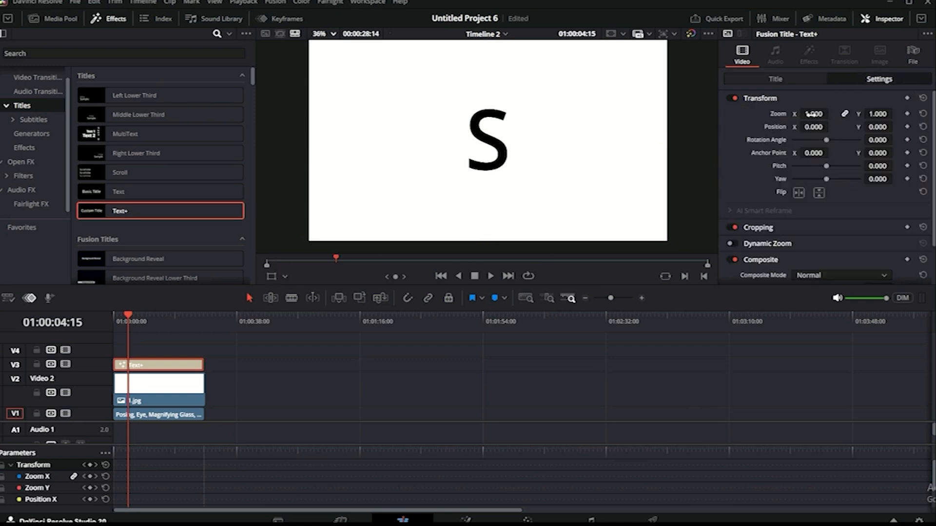
{"action": "mouse_move", "coordinate": [813, 114]}
{"action": "left_mouse_down"}
{"action": "mouse_move", "coordinate": [846, 114]}
{"action": "mouse_move", "coordinate": [830, 116]}
{"action": "left_mouse_up"}
{"action": "scroll", "coordinate": [399, 131], "scroll_direction": "down", "scroll_amount": 3}
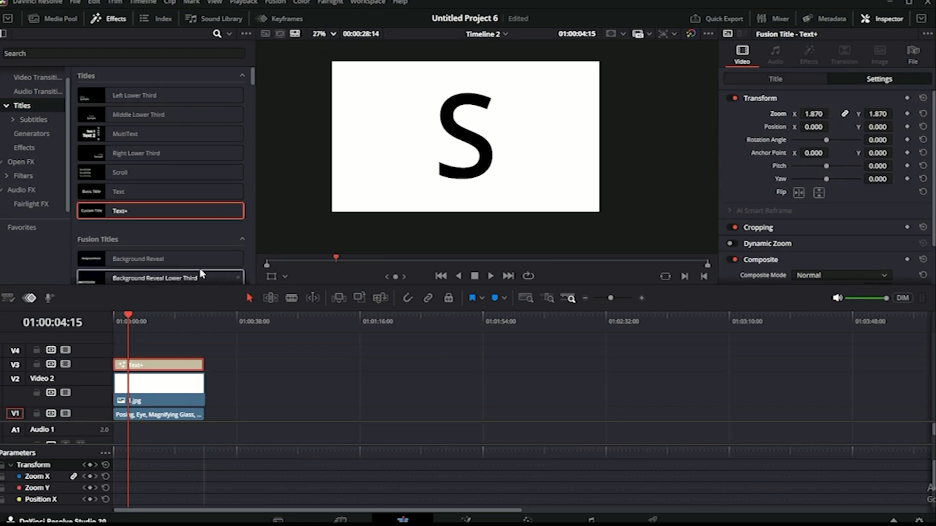
{"action": "left_click", "coordinate": [267, 277]}
{"action": "left_click_drag", "start_coordinate": [481, 143], "coordinate": [480, 155]}
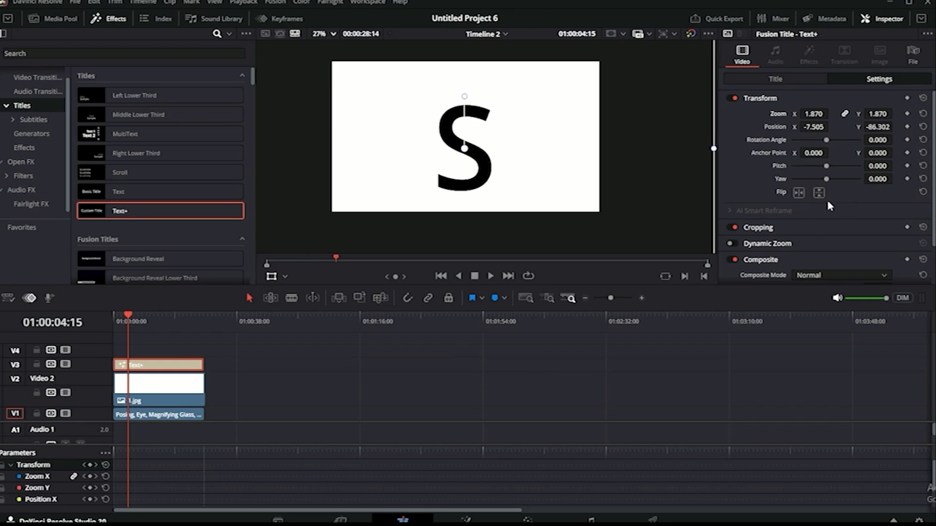
Switch the S title's font from Open Sans to Arial and choose the Black weight.
{"action": "left_click", "coordinate": [778, 80]}
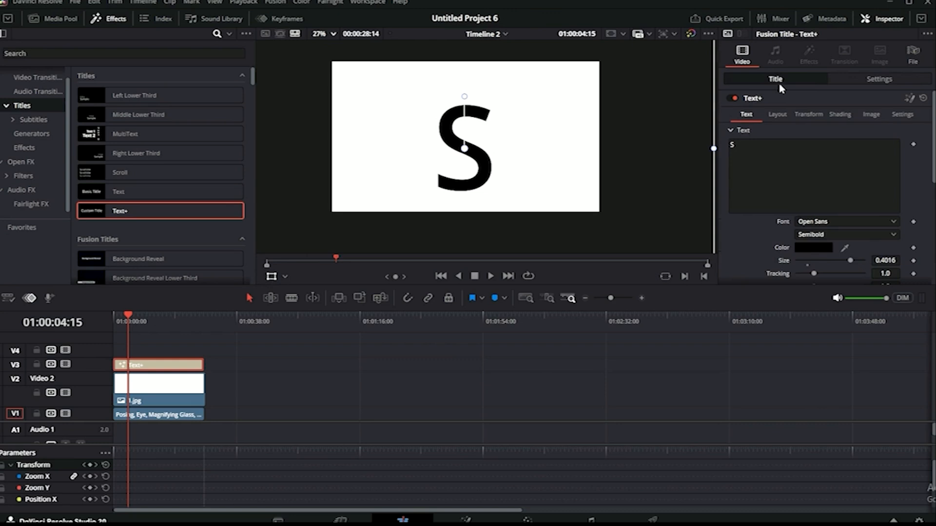
{"action": "left_click", "coordinate": [838, 222]}
{"action": "type", "text": "ari"}
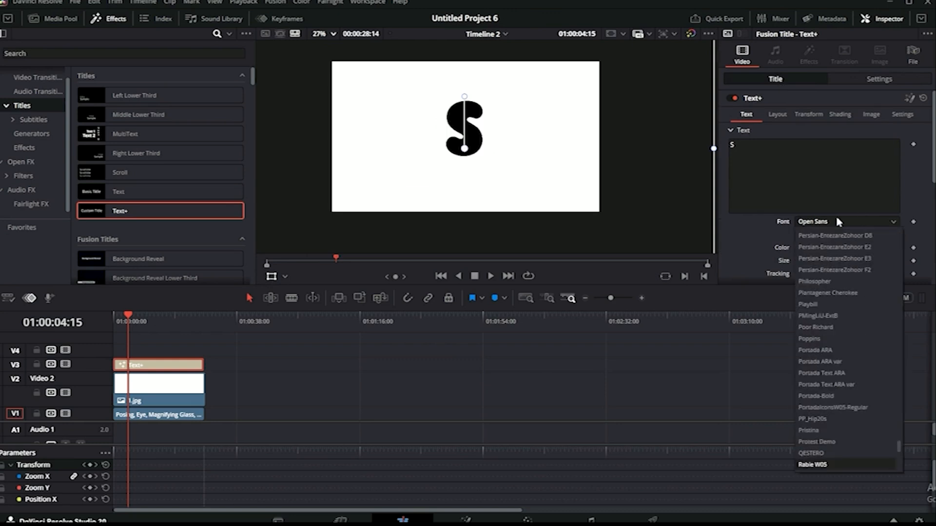
{"action": "scroll", "coordinate": [819, 232], "scroll_direction": "up", "scroll_amount": 1}
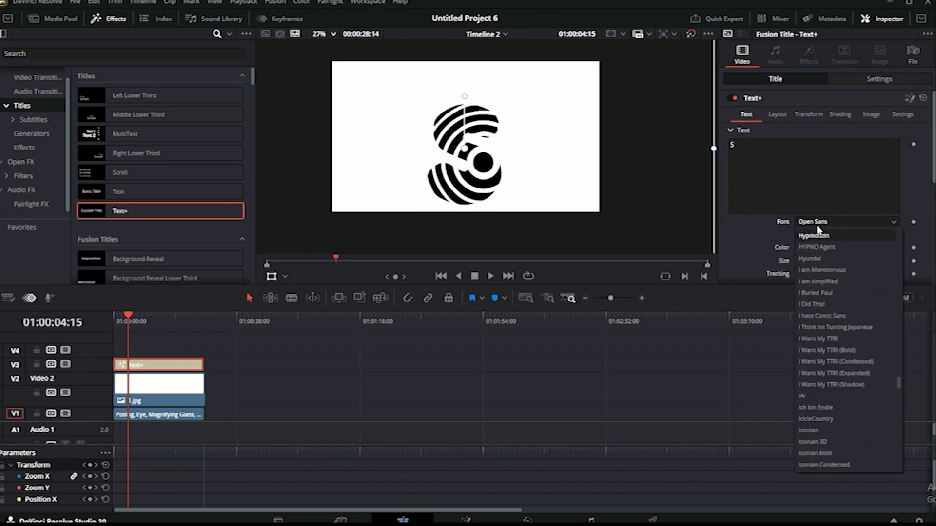
{"action": "key", "text": "a"}
{"action": "scroll", "coordinate": [822, 230], "scroll_direction": "up", "scroll_amount": 1}
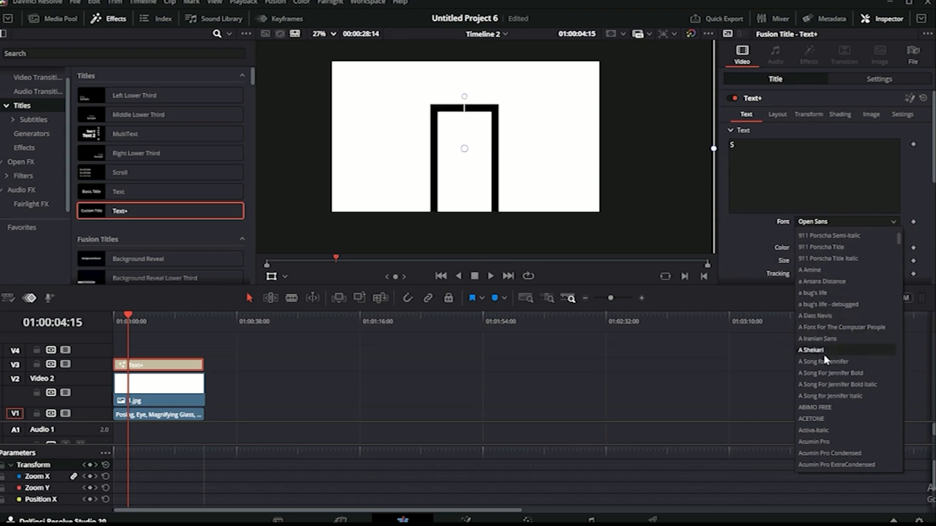
{"action": "scroll", "coordinate": [826, 365], "scroll_direction": "down", "scroll_amount": 3}
{"action": "scroll", "coordinate": [825, 365], "scroll_direction": "down", "scroll_amount": 10}
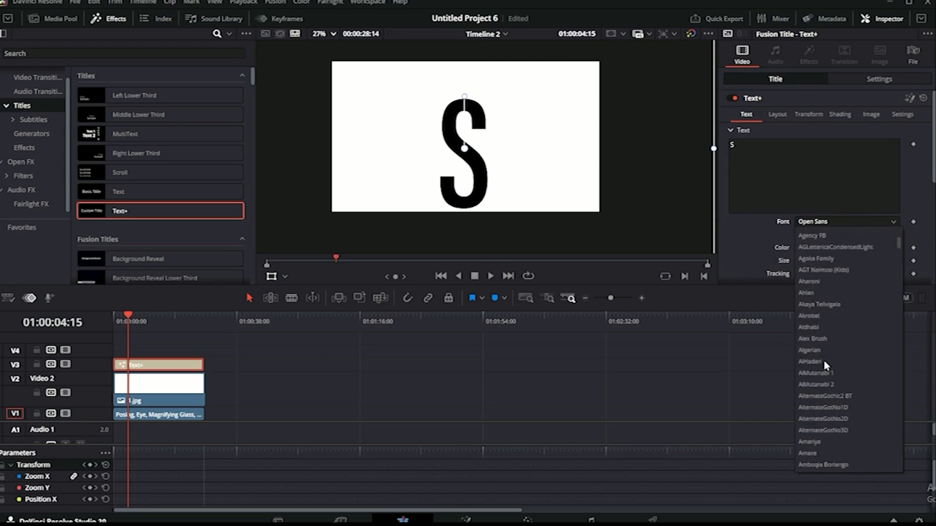
{"action": "scroll", "coordinate": [825, 366], "scroll_direction": "down", "scroll_amount": 8}
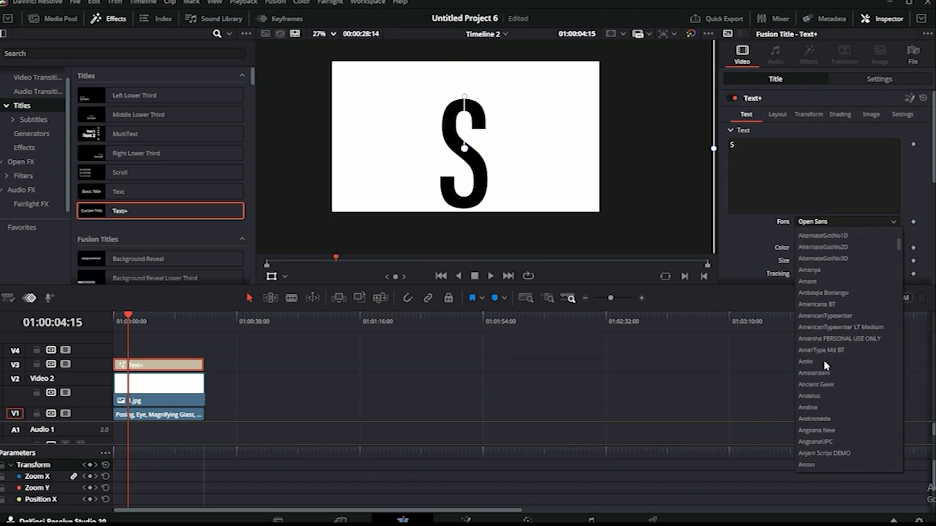
{"action": "scroll", "coordinate": [824, 364], "scroll_direction": "down", "scroll_amount": 3}
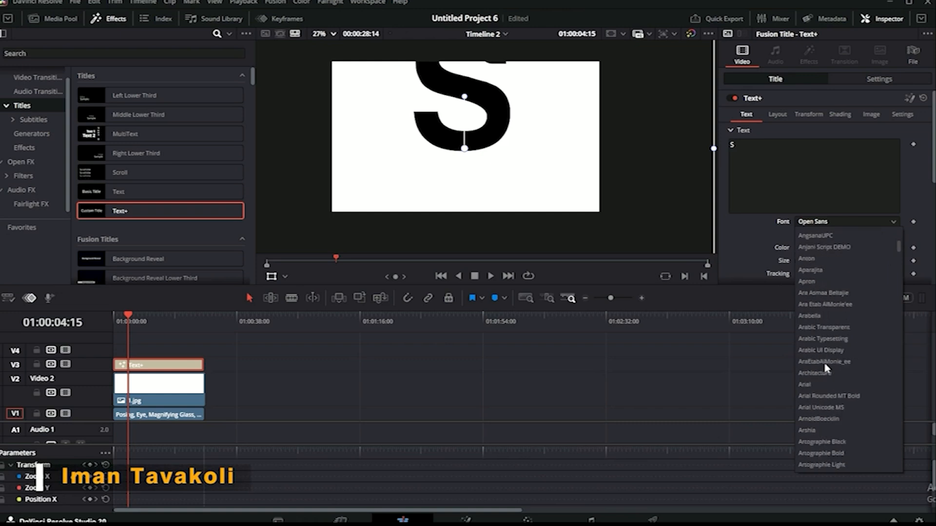
{"action": "left_click", "coordinate": [800, 385]}
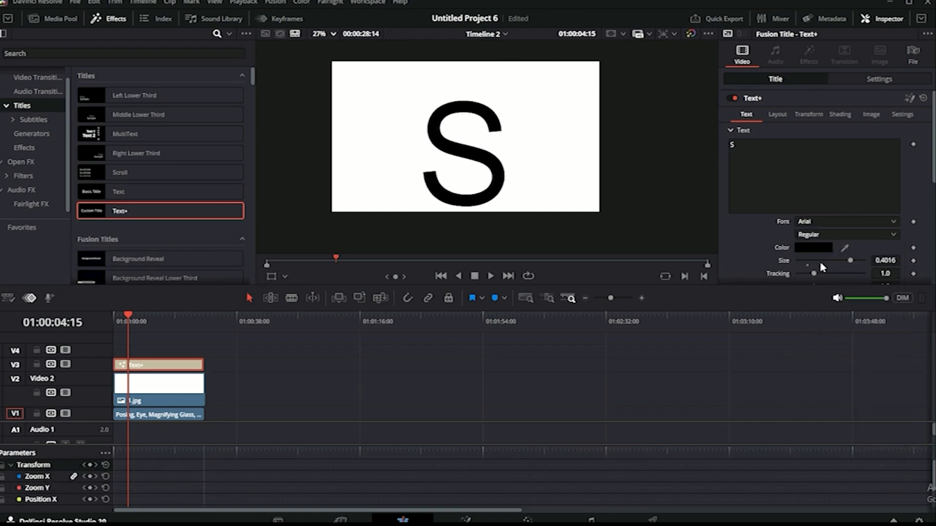
{"action": "left_click", "coordinate": [829, 235]}
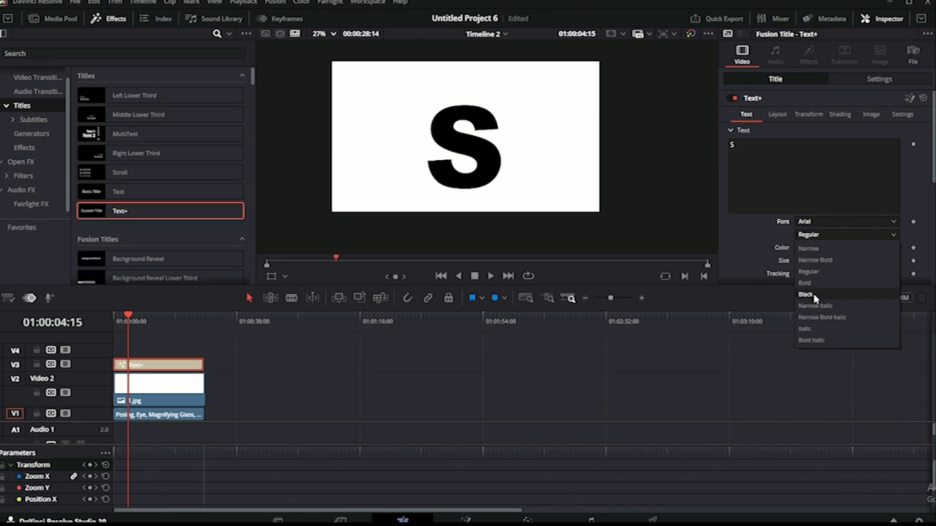
{"action": "left_click", "coordinate": [809, 295]}
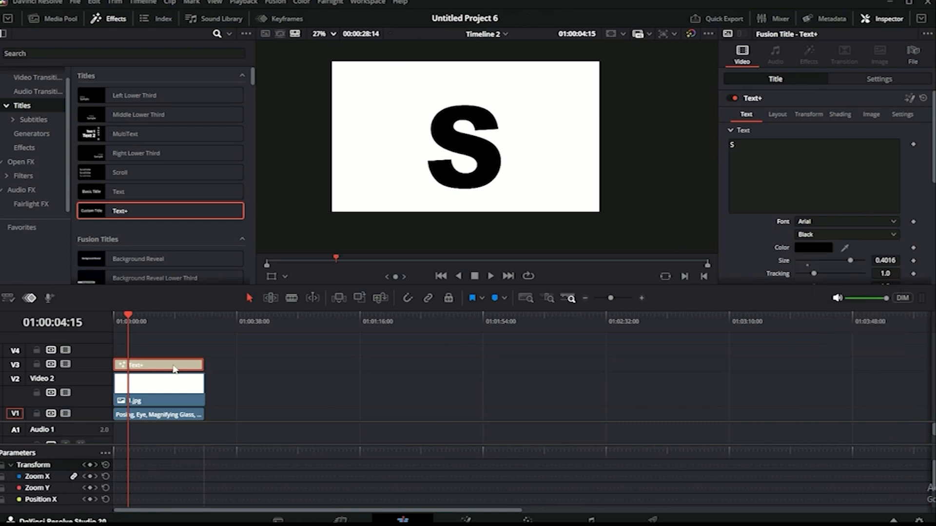
Combine the S title and 1.jpg into compound clip 'font', copy it to V1 near 01:01:16, and save.
{"action": "left_click_drag", "start_coordinate": [250, 347], "coordinate": [185, 391]}
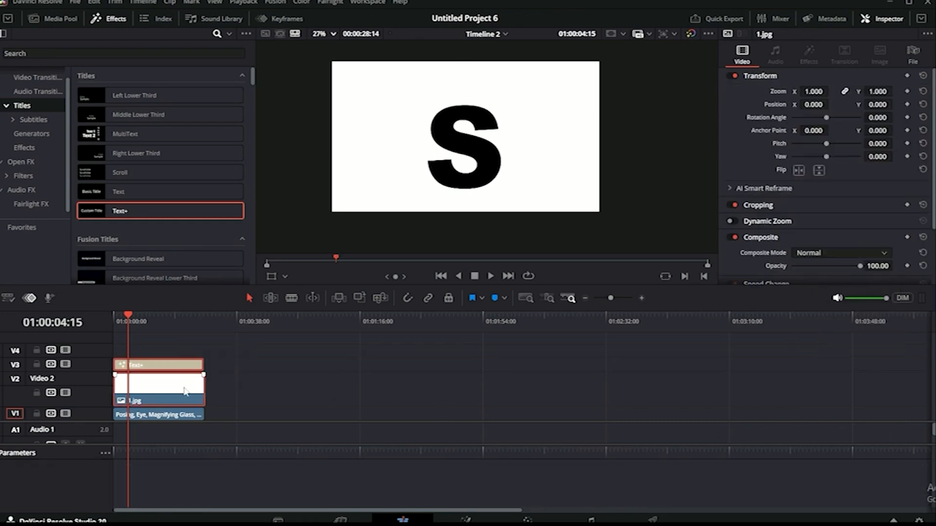
{"action": "right_click", "coordinate": [163, 389]}
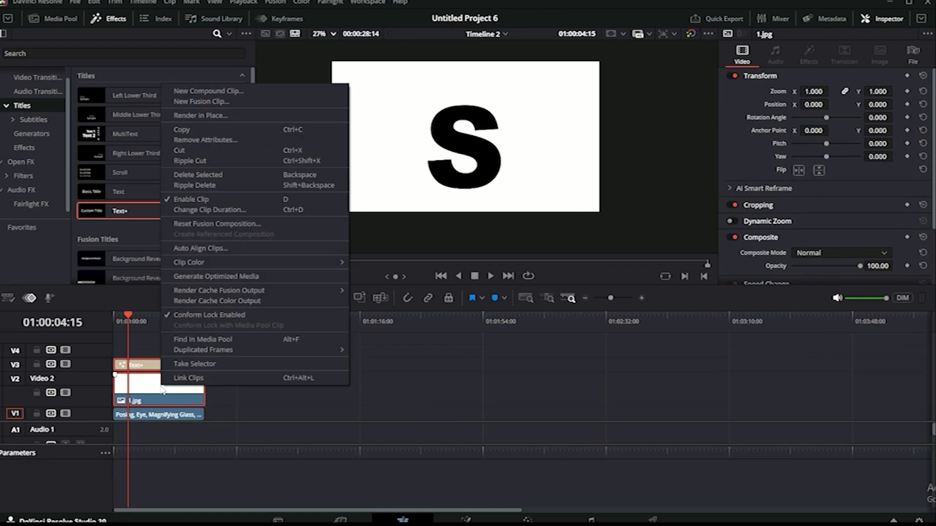
{"action": "left_click", "coordinate": [185, 90]}
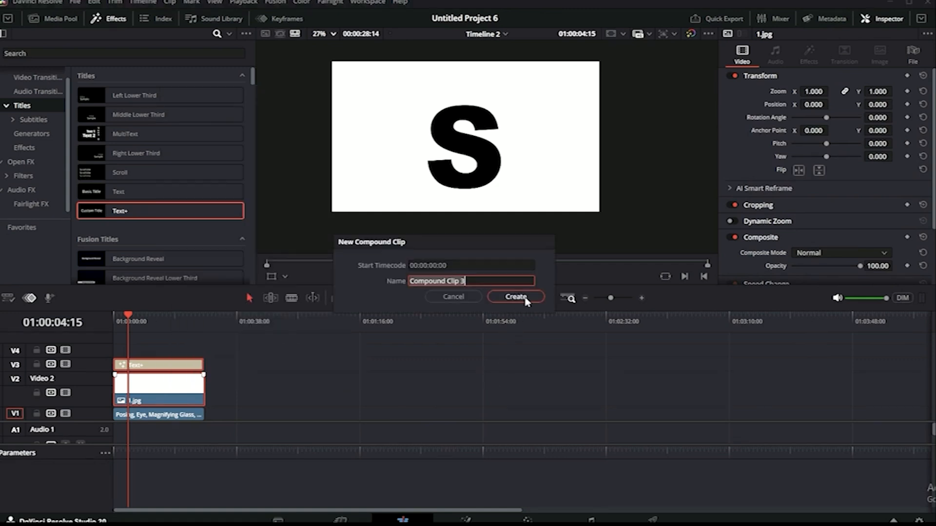
{"action": "type", "text": "s"}
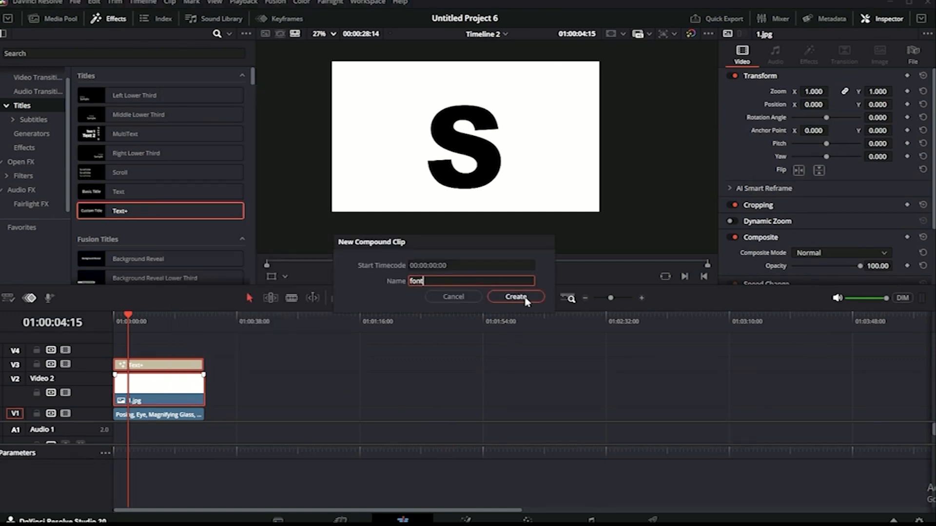
{"action": "left_click", "coordinate": [525, 298]}
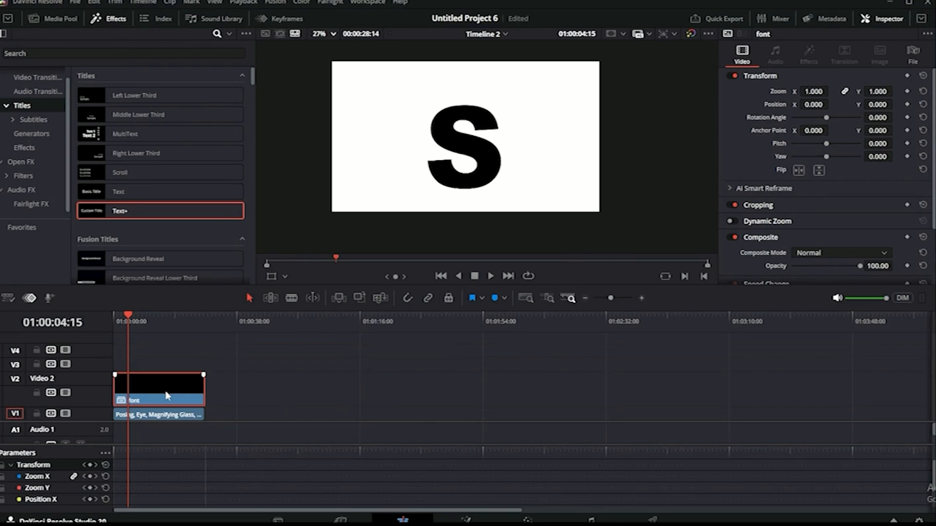
{"action": "left_click_drag", "start_coordinate": [167, 396], "coordinate": [397, 415]}
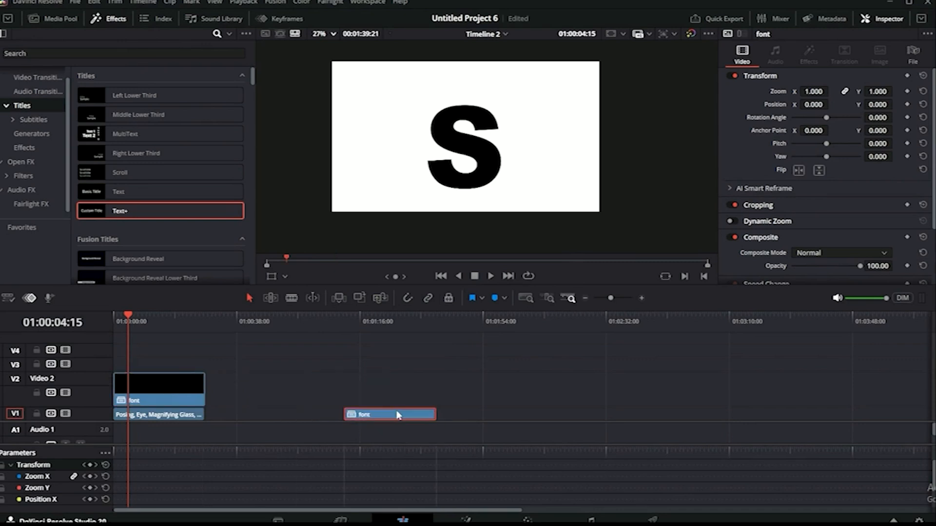
{"action": "key", "text": "ctrl+s"}
Swap the curve's black and white points on the Color page to turn the font clip into a white S on black.
{"action": "left_click", "coordinate": [152, 398]}
{"action": "key", "text": "shift+6"}
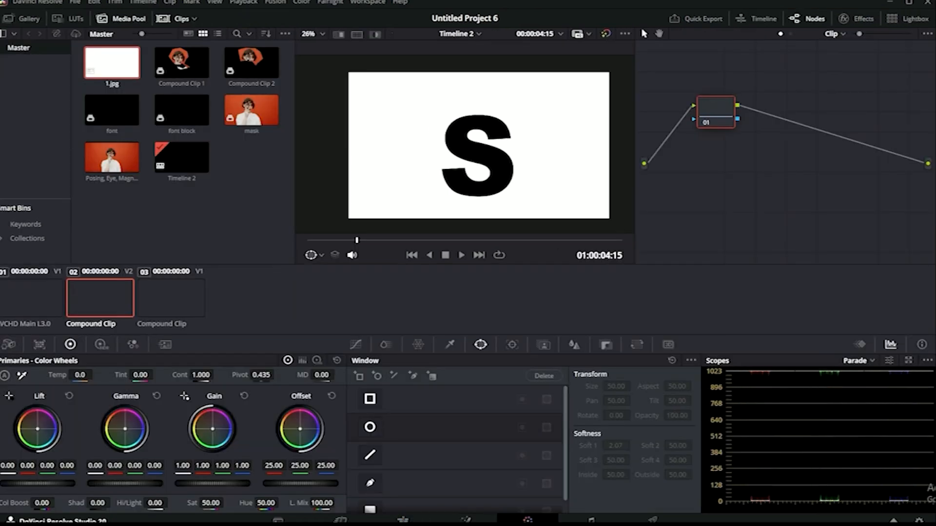
{"action": "left_click", "coordinate": [355, 347]}
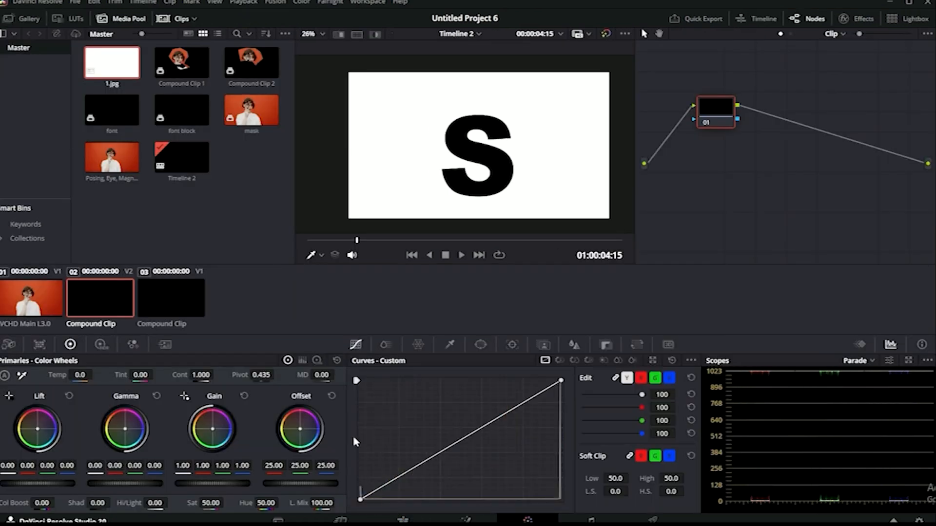
{"action": "left_click_drag", "start_coordinate": [360, 502], "coordinate": [358, 380]}
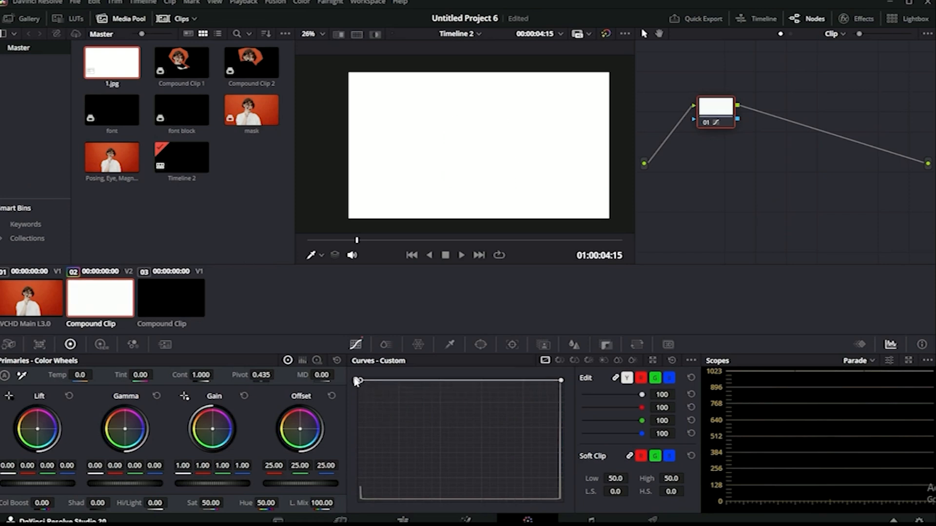
{"action": "left_click_drag", "start_coordinate": [563, 384], "coordinate": [571, 516]}
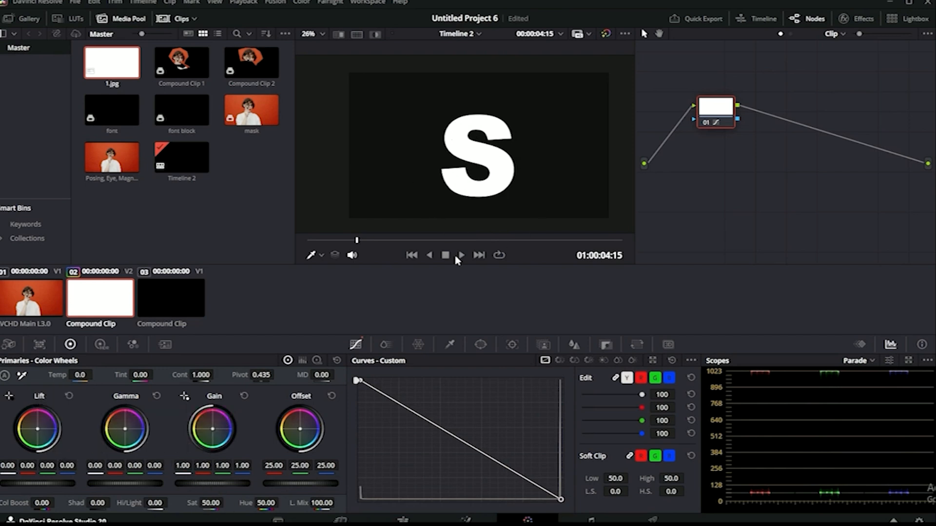
{"action": "left_click", "coordinate": [406, 520]}
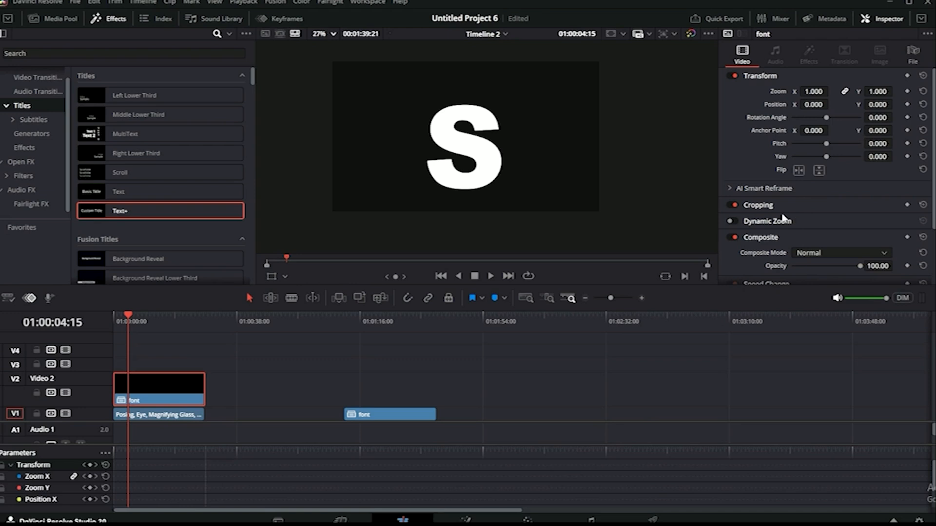
Set the V2 font clip's Composite Mode to Multiply so the woman footage fills the S.
{"action": "scroll", "coordinate": [759, 244], "scroll_direction": "down", "scroll_amount": 3}
{"action": "left_click", "coordinate": [822, 190]}
{"action": "scroll", "coordinate": [819, 243], "scroll_direction": "down", "scroll_amount": 5}
{"action": "scroll", "coordinate": [813, 263], "scroll_direction": "down", "scroll_amount": 3}
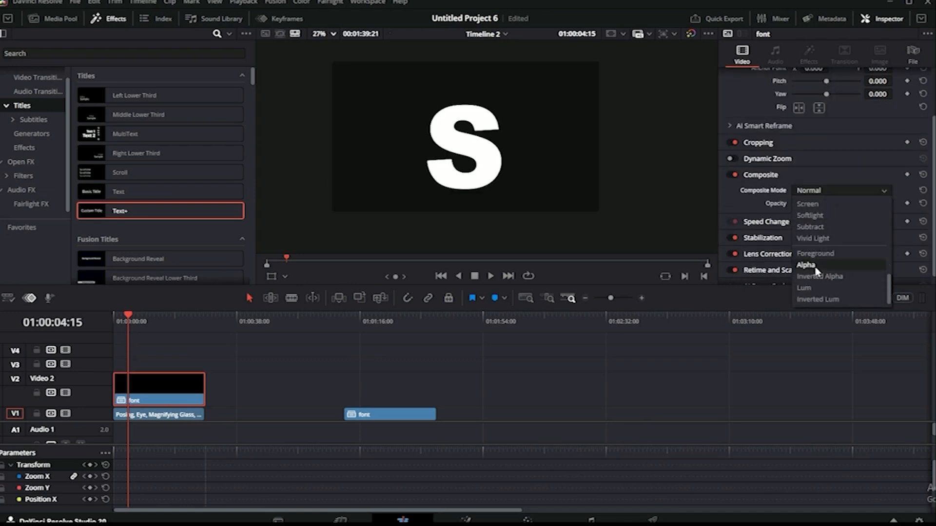
{"action": "scroll", "coordinate": [824, 265], "scroll_direction": "up", "scroll_amount": 3}
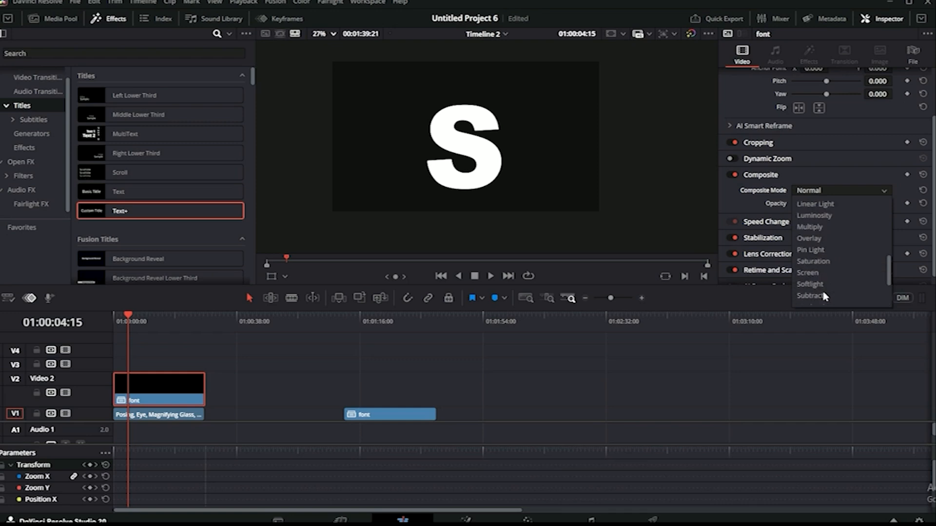
{"action": "scroll", "coordinate": [822, 268], "scroll_direction": "up", "scroll_amount": 3}
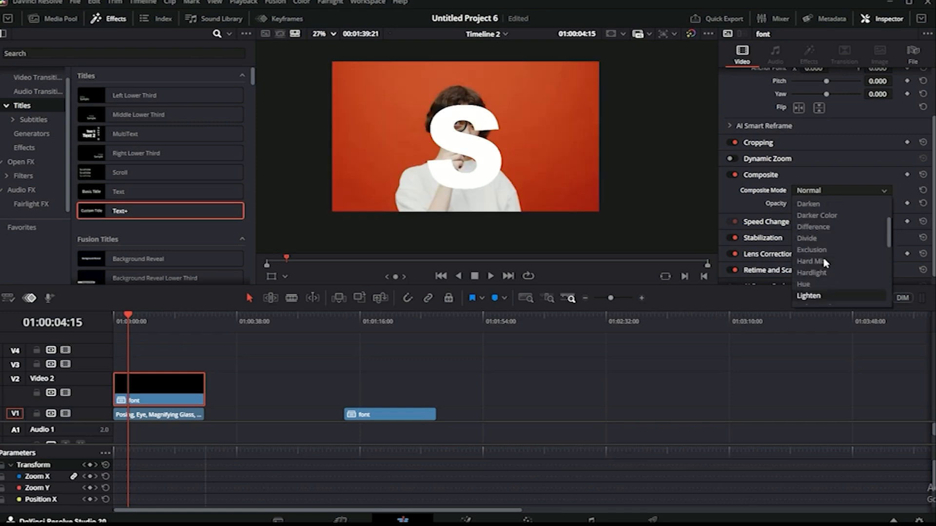
{"action": "scroll", "coordinate": [824, 263], "scroll_direction": "down", "scroll_amount": 1}
{"action": "scroll", "coordinate": [825, 264], "scroll_direction": "up", "scroll_amount": 5}
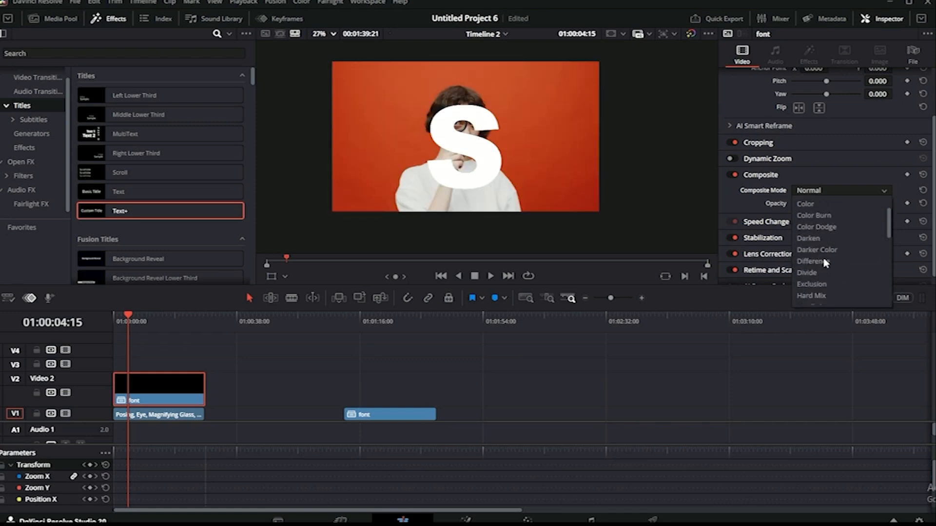
{"action": "scroll", "coordinate": [824, 251], "scroll_direction": "down", "scroll_amount": 1}
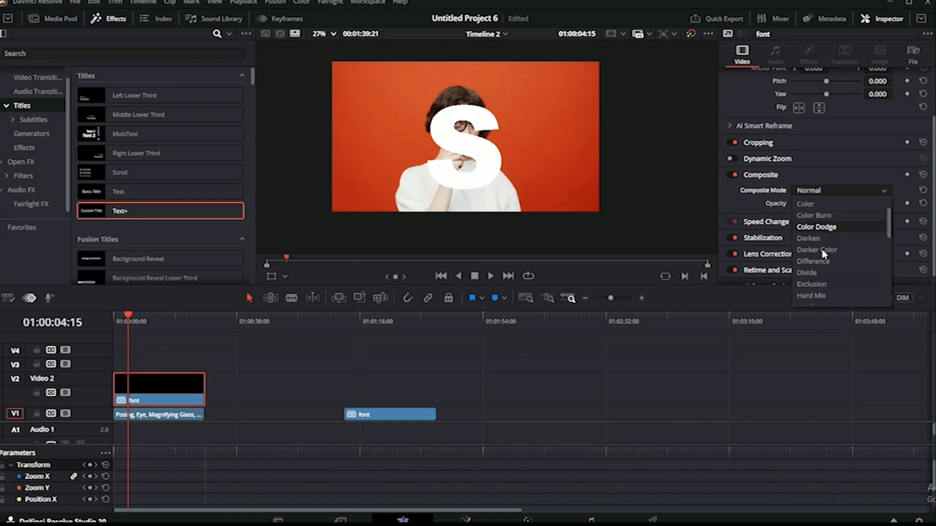
{"action": "scroll", "coordinate": [823, 253], "scroll_direction": "down", "scroll_amount": 1}
{"action": "scroll", "coordinate": [823, 254], "scroll_direction": "down", "scroll_amount": 1}
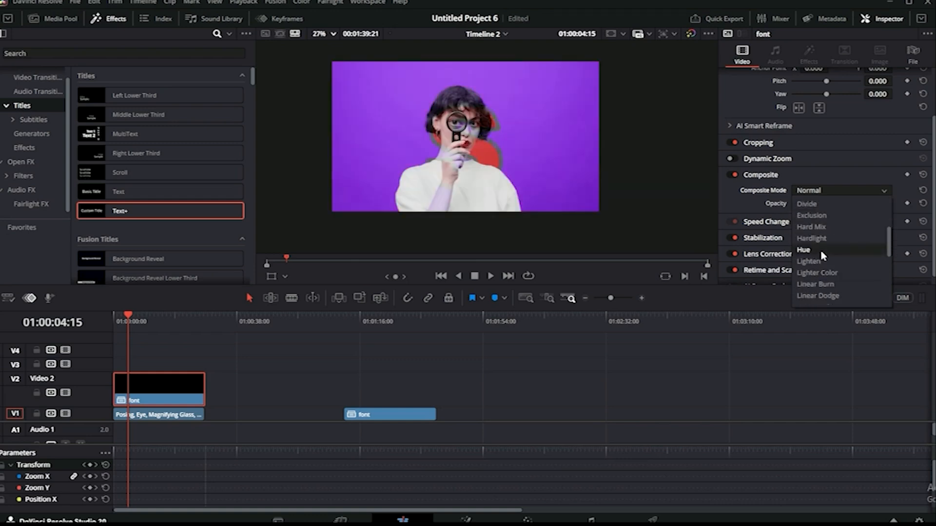
{"action": "scroll", "coordinate": [823, 254], "scroll_direction": "down", "scroll_amount": 3}
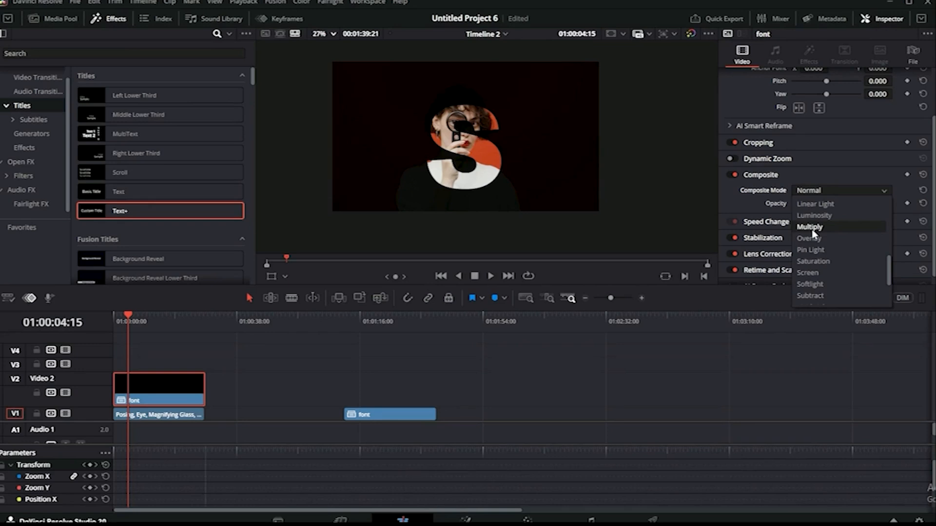
{"action": "left_click", "coordinate": [596, 445]}
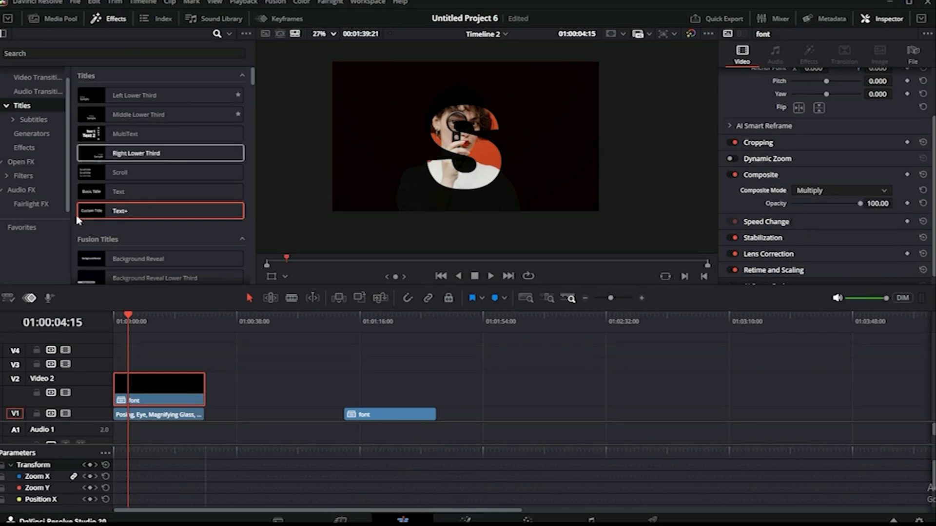
Shift the woman's footage to Position X -53.863 and move the second S title clip to V3.
{"action": "left_click", "coordinate": [168, 415]}
{"action": "scroll", "coordinate": [852, 119], "scroll_direction": "up", "scroll_amount": 3}
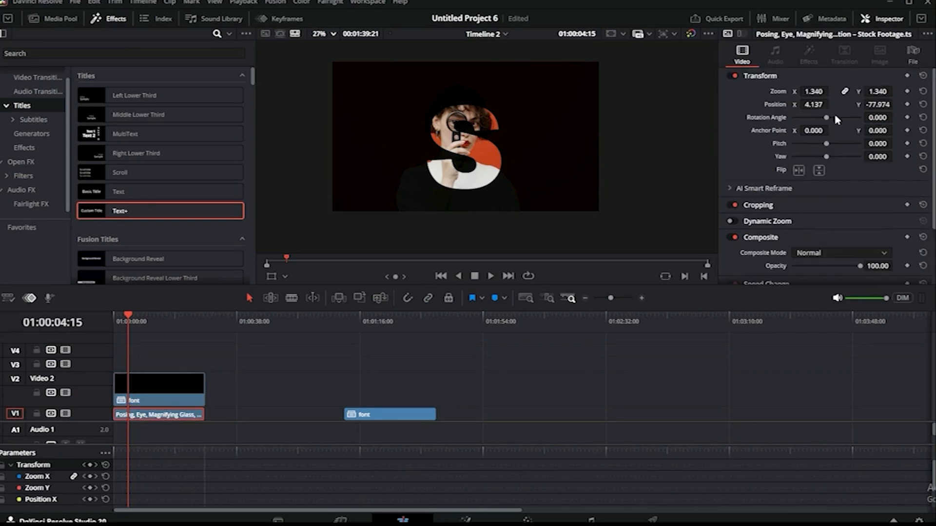
{"action": "left_click_drag", "start_coordinate": [818, 105], "coordinate": [895, 104]}
{"action": "left_click_drag", "start_coordinate": [811, 104], "coordinate": [831, 103]}
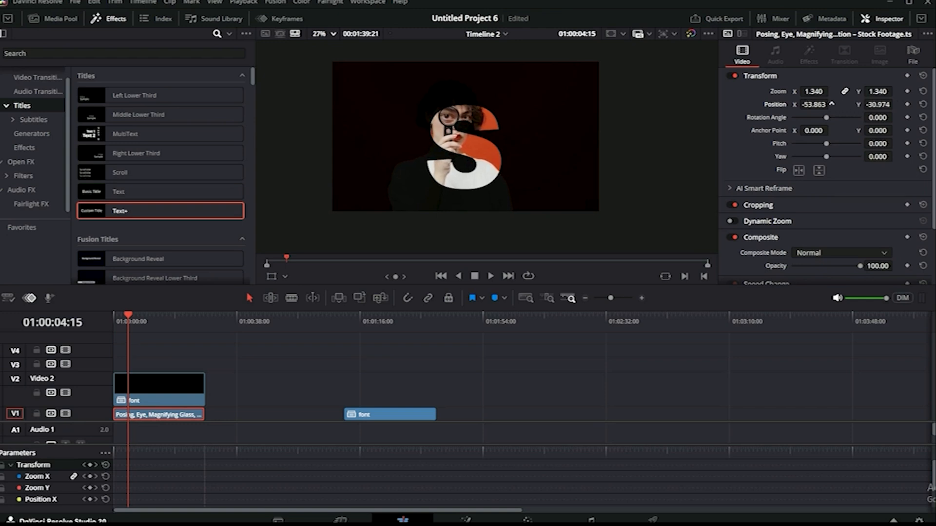
{"action": "left_click", "coordinate": [389, 416]}
{"action": "mouse_move", "coordinate": [390, 418]}
{"action": "left_mouse_down"}
{"action": "mouse_move", "coordinate": [284, 356]}
{"action": "mouse_move", "coordinate": [154, 370]}
{"action": "left_mouse_up"}
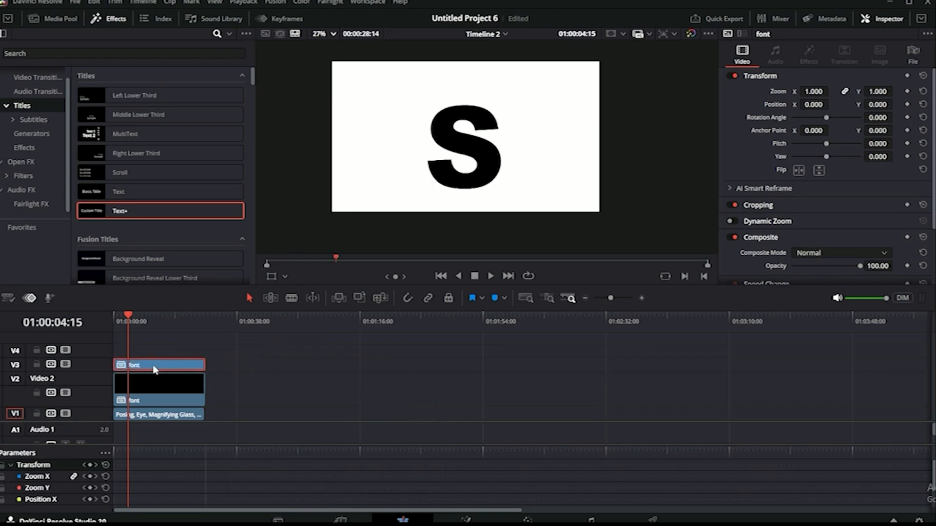
Set the top S clip's Composite Mode to Screen.
{"action": "left_click", "coordinate": [829, 252]}
{"action": "scroll", "coordinate": [829, 317], "scroll_direction": "down", "scroll_amount": 5}
{"action": "scroll", "coordinate": [827, 333], "scroll_direction": "up", "scroll_amount": 5}
{"action": "left_click", "coordinate": [809, 267]}
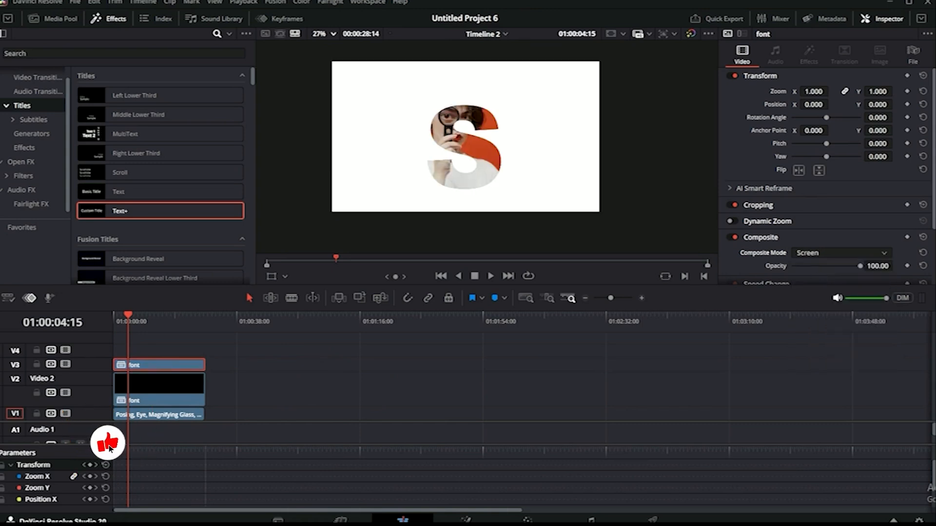
Offset the middle S clip to position -21, -14 and save the project.
{"action": "left_click", "coordinate": [197, 387]}
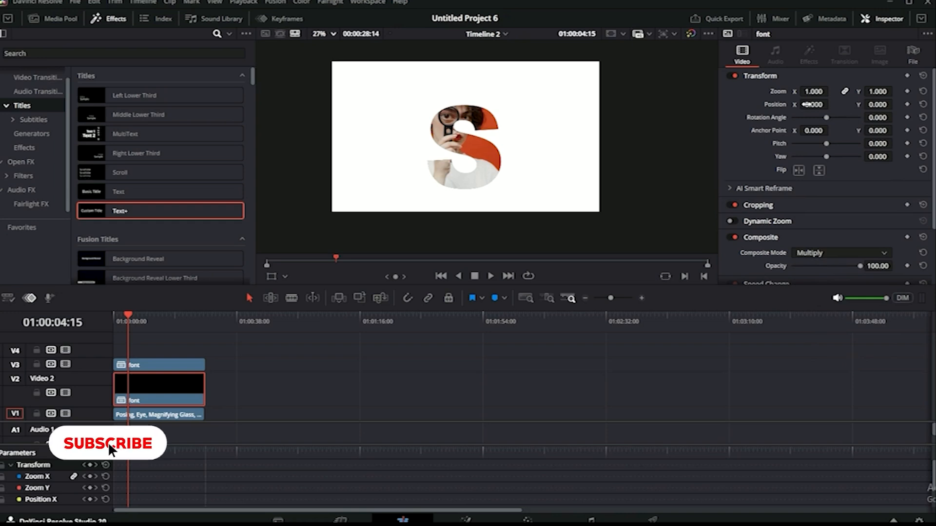
{"action": "left_click_drag", "start_coordinate": [807, 104], "coordinate": [797, 104]}
{"action": "left_click_drag", "start_coordinate": [871, 103], "coordinate": [863, 104]}
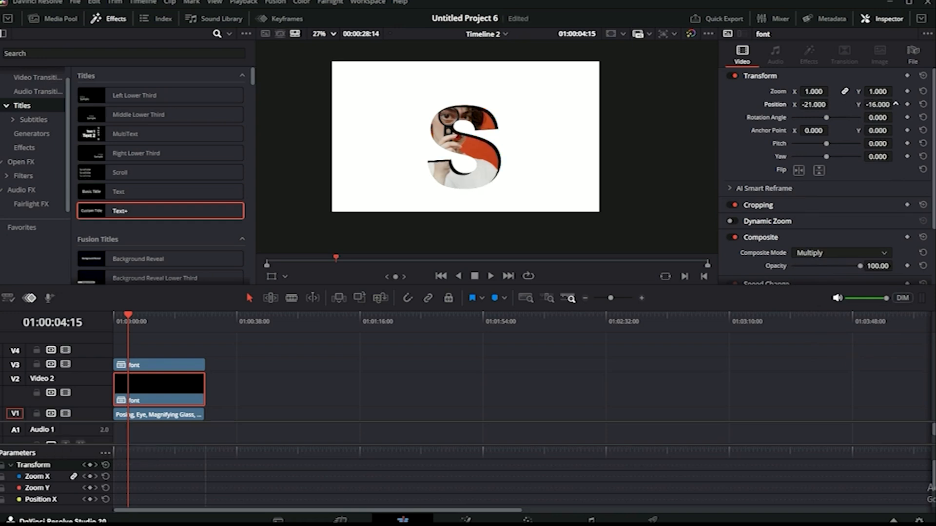
{"action": "key", "text": "ctrl+s"}
Add a Gaussian Blur to the V2 S clip with strength raised to 0.527.
{"action": "left_click", "coordinate": [26, 149]}
{"action": "left_click", "coordinate": [28, 176]}
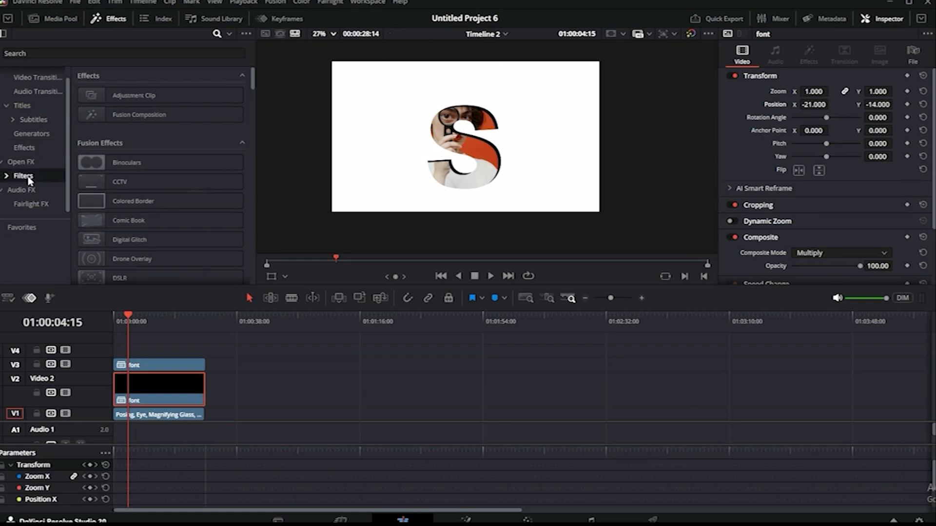
{"action": "left_click_drag", "start_coordinate": [140, 139], "coordinate": [167, 392]}
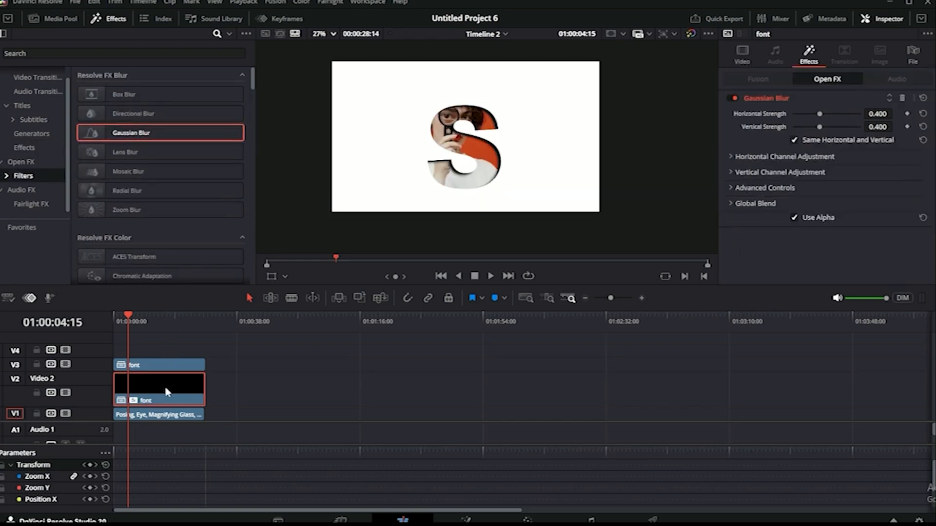
{"action": "left_click_drag", "start_coordinate": [820, 114], "coordinate": [830, 122]}
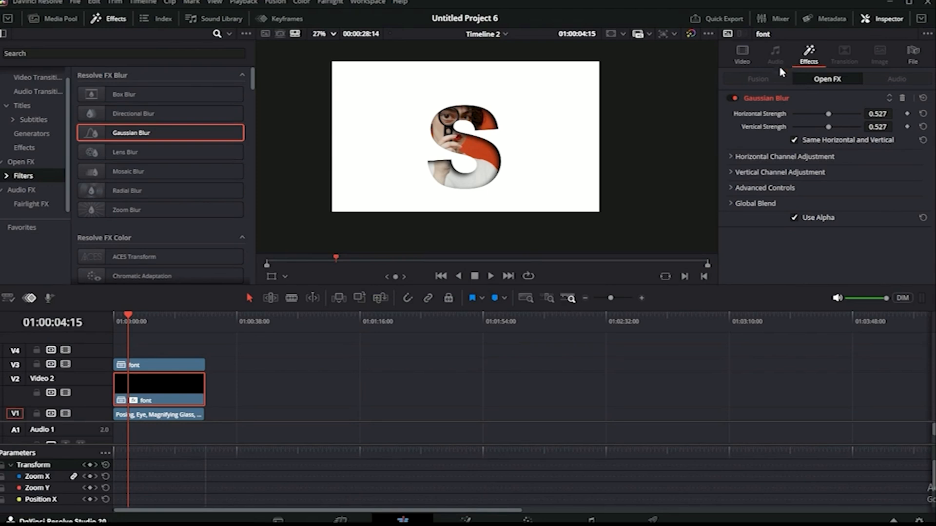
{"action": "left_click", "coordinate": [742, 57]}
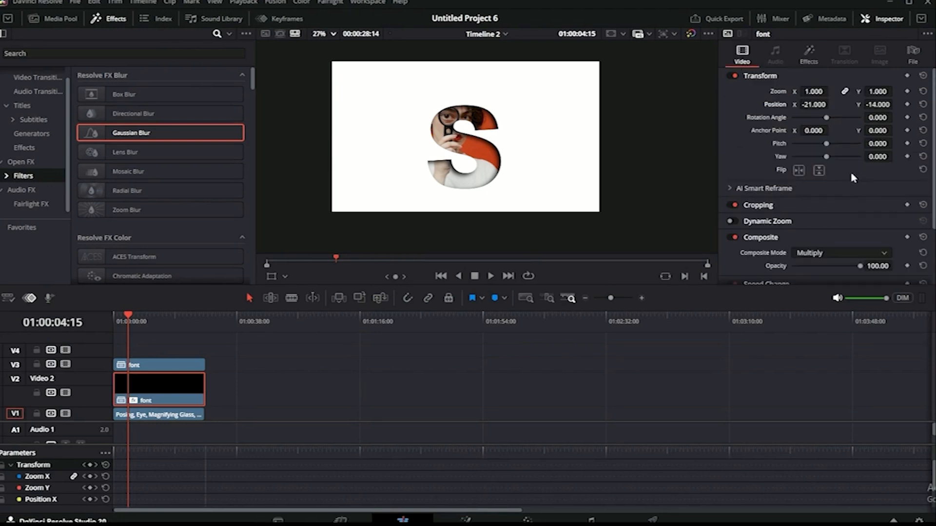
Lower the middle S clip's Composite Opacity to about 63.
{"action": "scroll", "coordinate": [860, 224], "scroll_direction": "down", "scroll_amount": 3}
{"action": "left_click", "coordinate": [833, 195]}
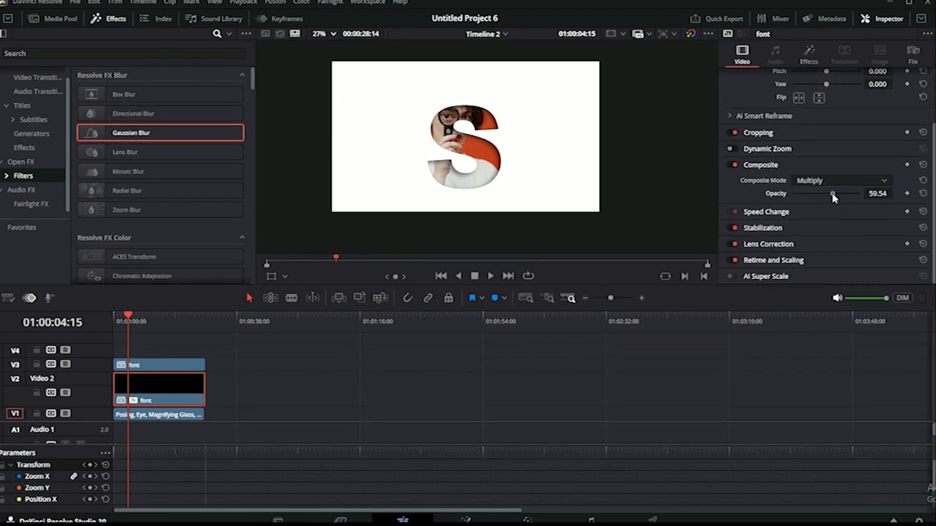
{"action": "left_click_drag", "start_coordinate": [833, 195], "coordinate": [830, 200]}
Alt-drag a copy of the woman's footage from V1 onto V4.
{"action": "left_click", "coordinate": [268, 409]}
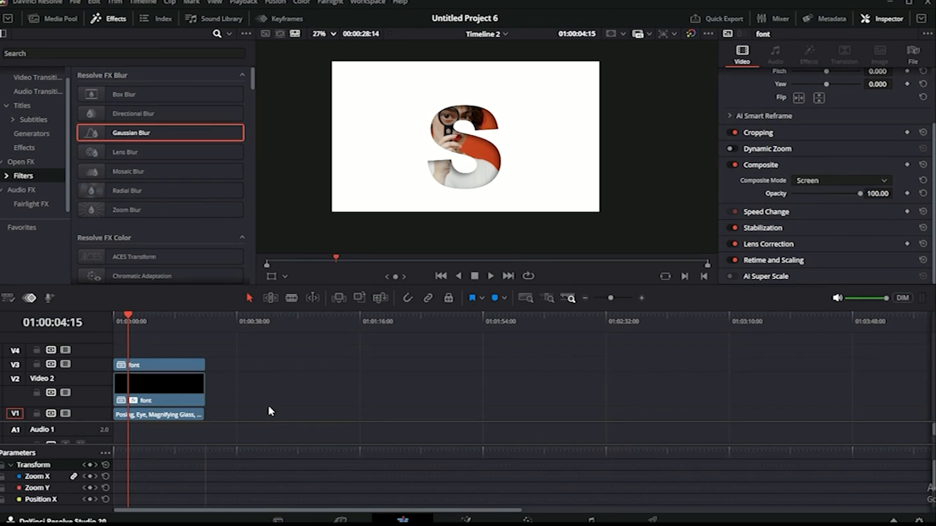
{"action": "left_click", "coordinate": [151, 415]}
{"action": "left_click_drag", "start_coordinate": [150, 419], "coordinate": [149, 359]}
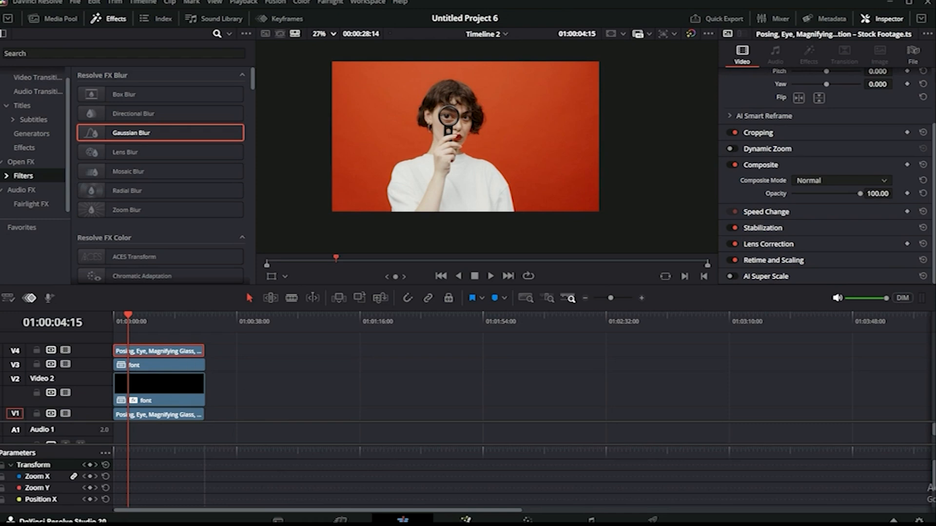
On the Color page, pick the Curve window tool for the top footage.
{"action": "left_click", "coordinate": [527, 520]}
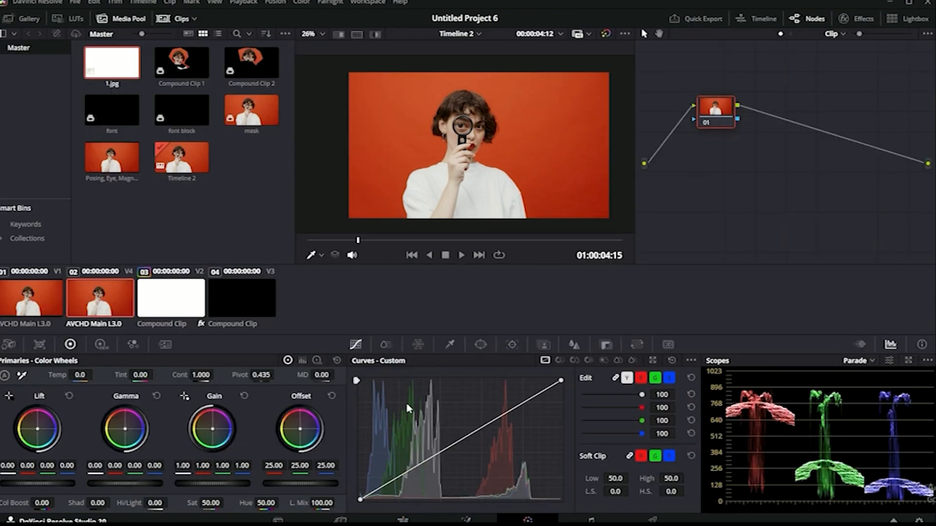
{"action": "left_click", "coordinate": [479, 346]}
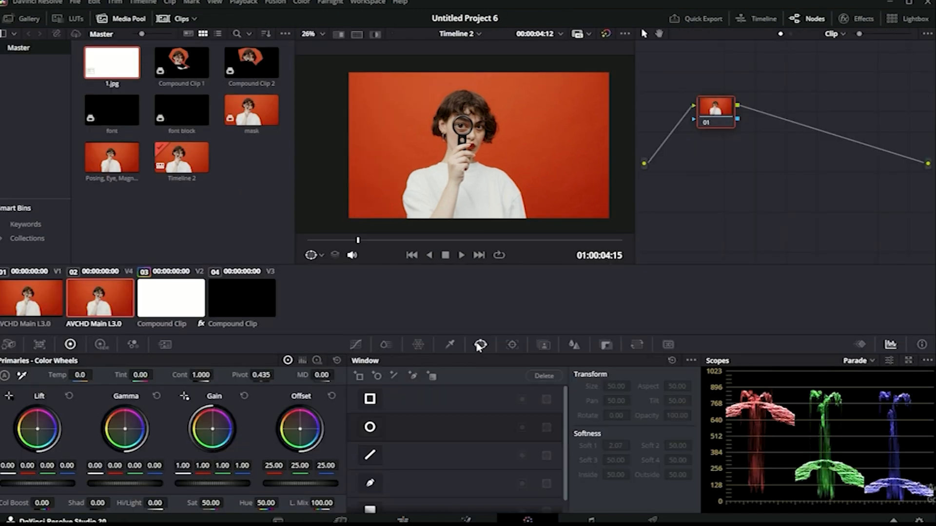
{"action": "left_click", "coordinate": [371, 484]}
Draw a closed polygon window around the woman's head and magnifier, then add an alpha output.
{"action": "left_click", "coordinate": [491, 159]}
{"action": "left_click", "coordinate": [470, 169]}
{"action": "left_click", "coordinate": [448, 160]}
{"action": "left_click", "coordinate": [427, 152]}
{"action": "left_click", "coordinate": [420, 131]}
{"action": "left_click", "coordinate": [418, 99]}
{"action": "left_click", "coordinate": [441, 77]}
{"action": "left_click", "coordinate": [487, 84]}
{"action": "left_click", "coordinate": [514, 112]}
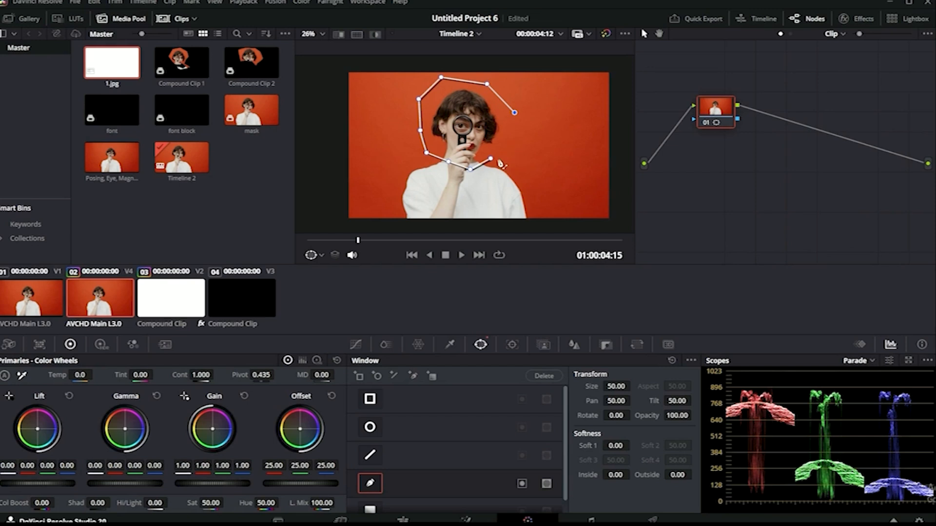
{"action": "left_click", "coordinate": [491, 160]}
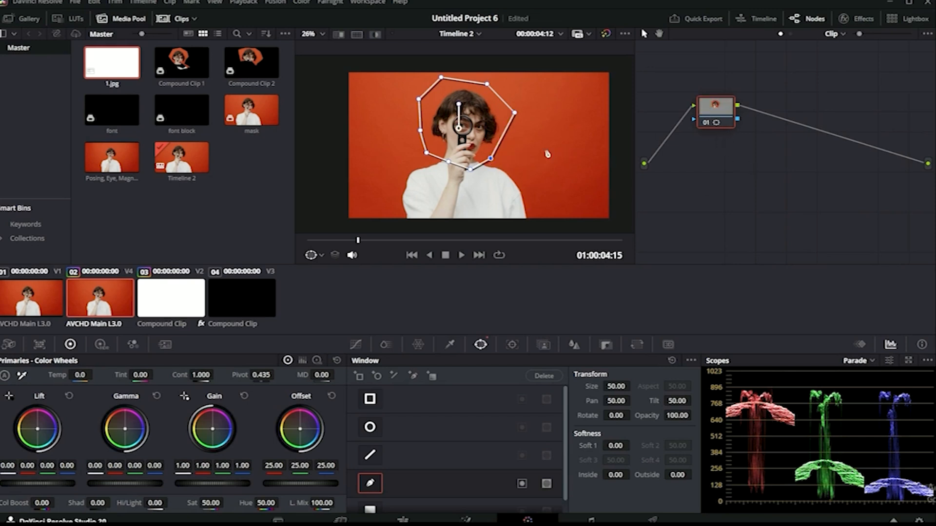
{"action": "right_click", "coordinate": [754, 127]}
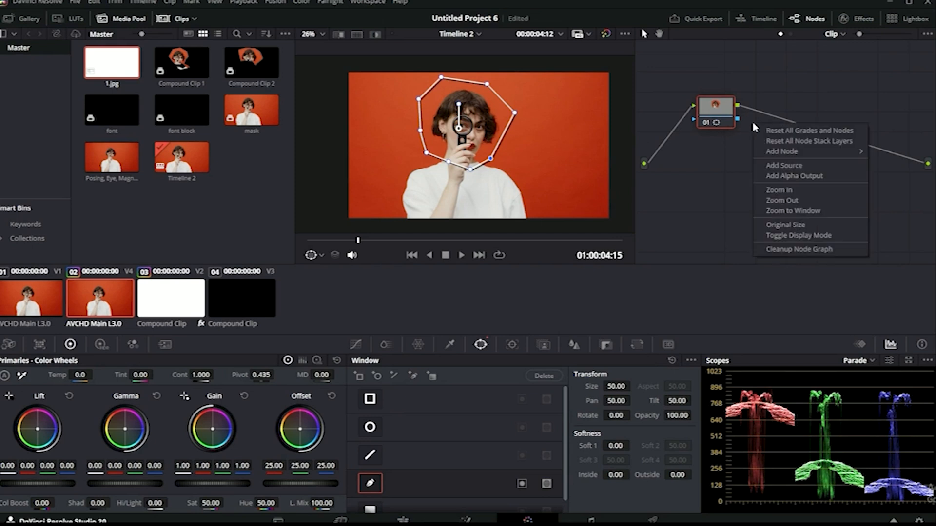
{"action": "left_click", "coordinate": [788, 177]}
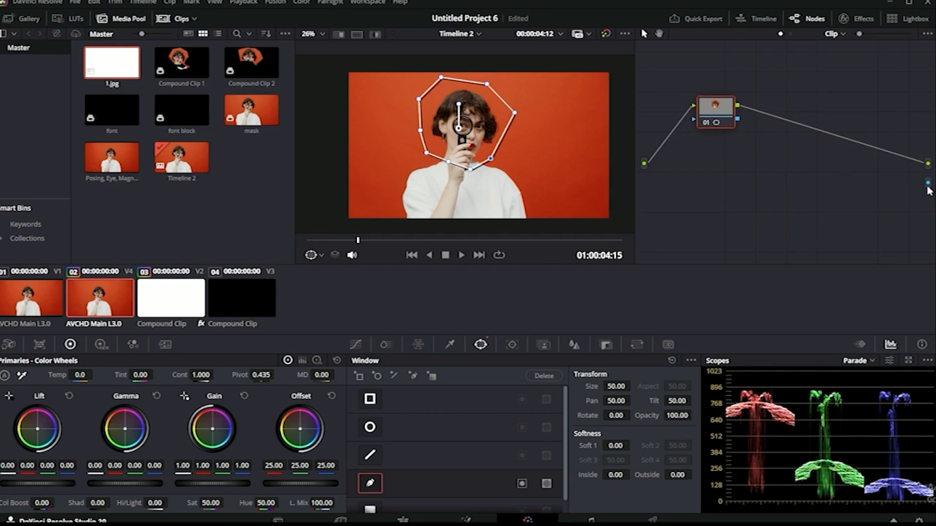
Link the window's alpha to the tree output and pull the mask's lower points up.
{"action": "left_click_drag", "start_coordinate": [738, 118], "coordinate": [928, 183]}
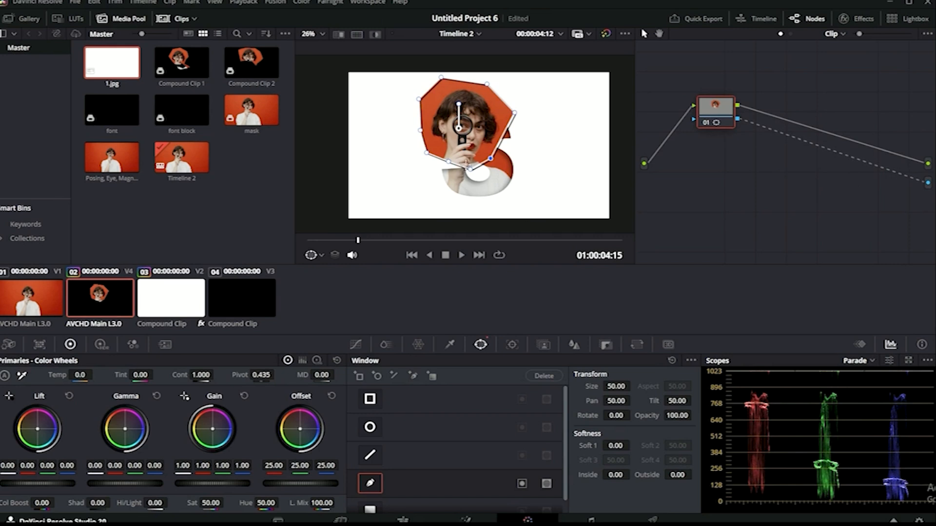
{"action": "left_click_drag", "start_coordinate": [470, 170], "coordinate": [458, 149]}
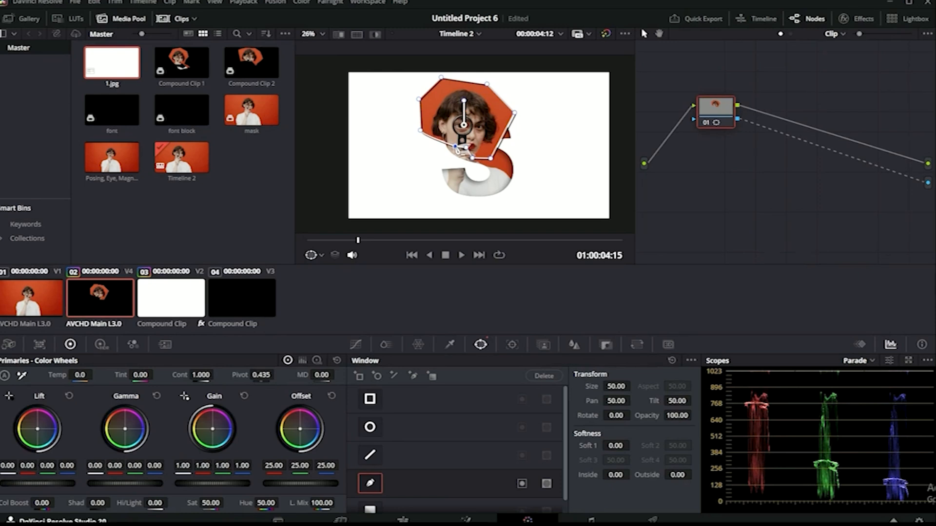
{"action": "scroll", "coordinate": [444, 146], "scroll_direction": "up", "scroll_amount": 3}
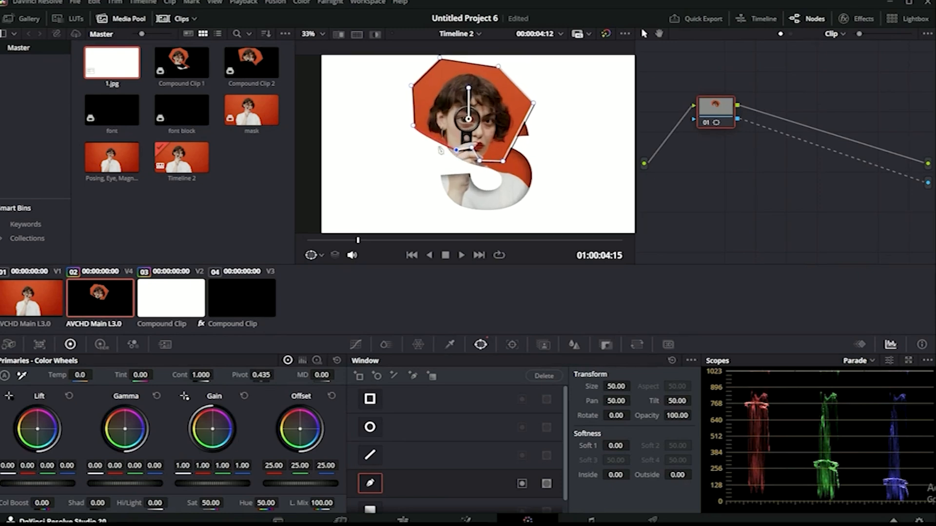
{"action": "scroll", "coordinate": [444, 146], "scroll_direction": "up", "scroll_amount": 3}
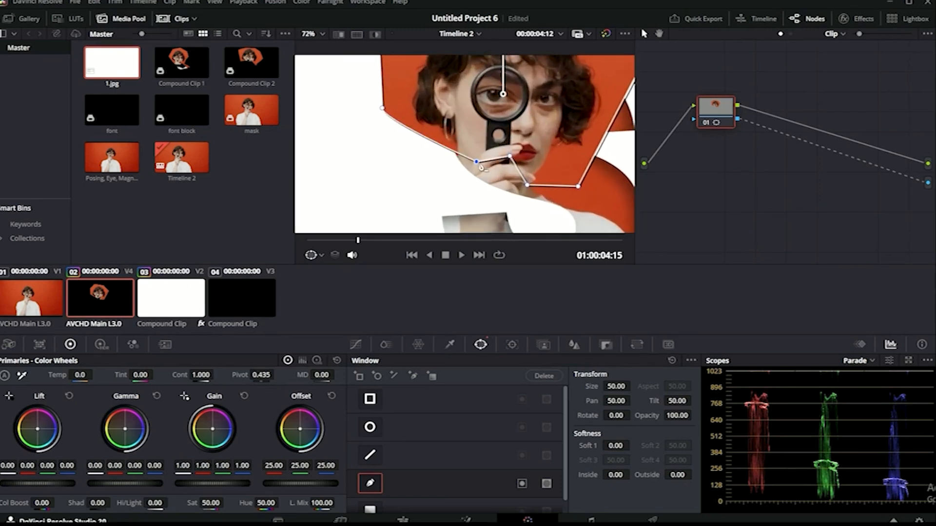
{"action": "left_click_drag", "start_coordinate": [478, 164], "coordinate": [478, 168]}
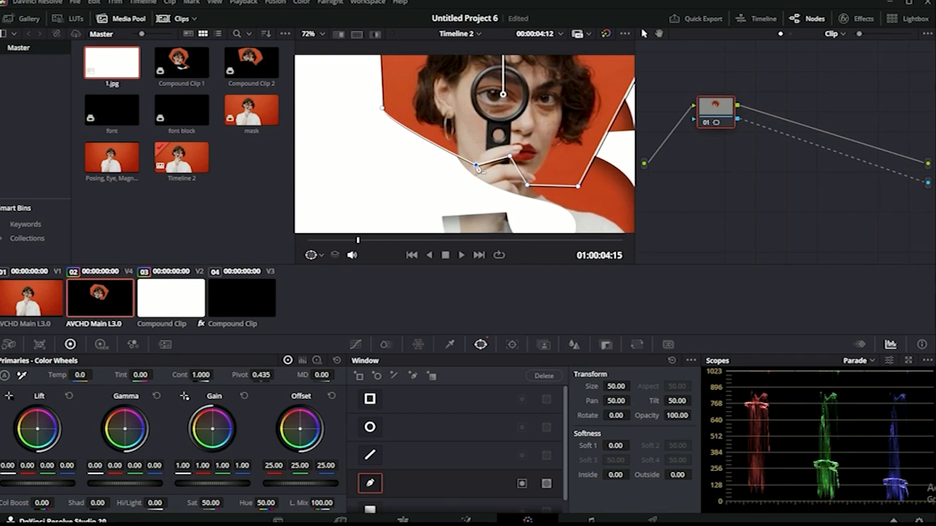
Widen the mask around the hair and feather its edge to Soft 1 of 2.44.
{"action": "scroll", "coordinate": [479, 169], "scroll_direction": "down", "scroll_amount": 3}
{"action": "mouse_move", "coordinate": [591, 101]}
{"action": "left_mouse_down"}
{"action": "mouse_move", "coordinate": [607, 98]}
{"action": "mouse_move", "coordinate": [600, 100]}
{"action": "left_mouse_up"}
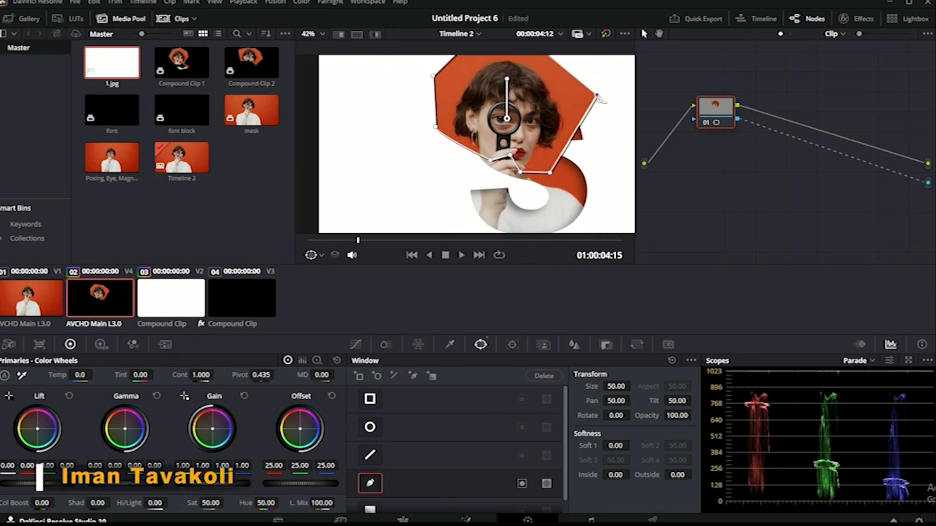
{"action": "scroll", "coordinate": [601, 99], "scroll_direction": "down", "scroll_amount": 1}
{"action": "left_click_drag", "start_coordinate": [617, 445], "coordinate": [632, 445]}
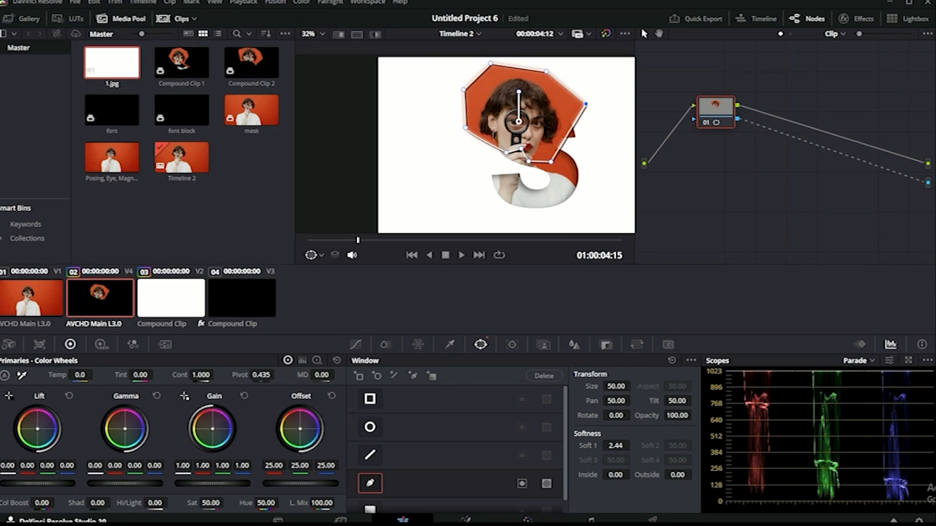
{"action": "left_click", "coordinate": [402, 520]}
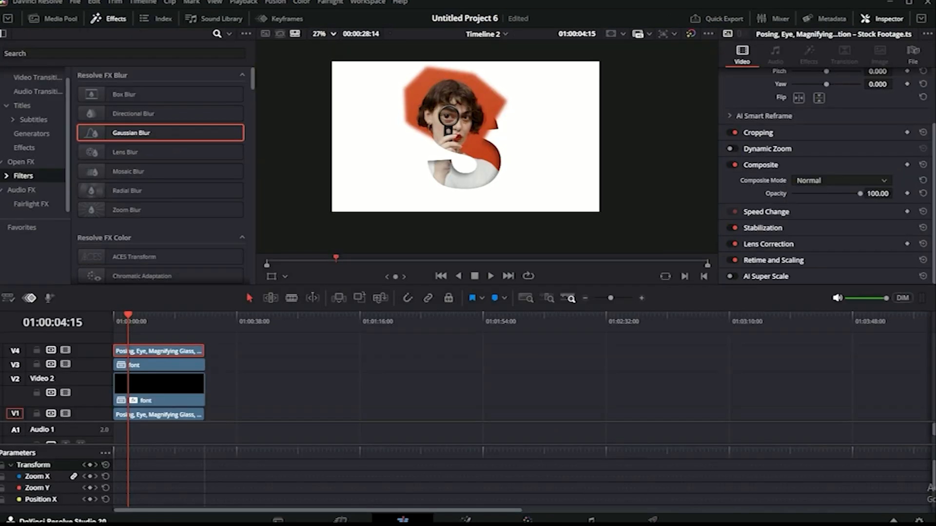
Wrap the V4 head footage into a new compound clip named 'mask'.
{"action": "left_click", "coordinate": [289, 281]}
{"action": "left_click", "coordinate": [300, 334]}
{"action": "right_click", "coordinate": [181, 355]}
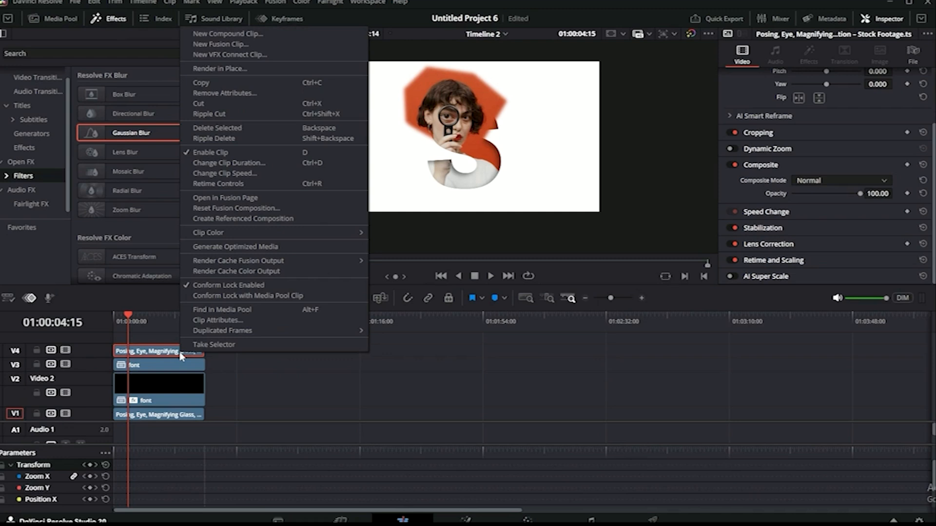
{"action": "left_click", "coordinate": [202, 33]}
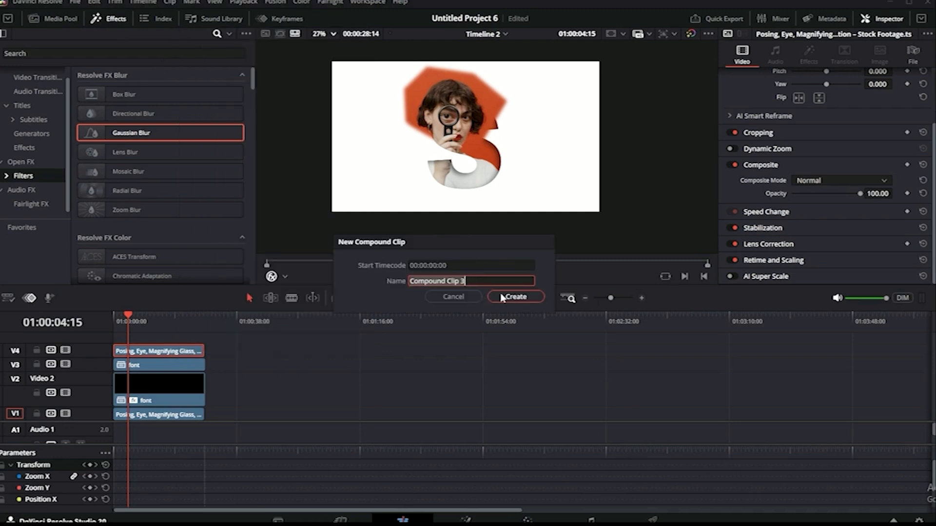
{"action": "type", "text": "mask"}
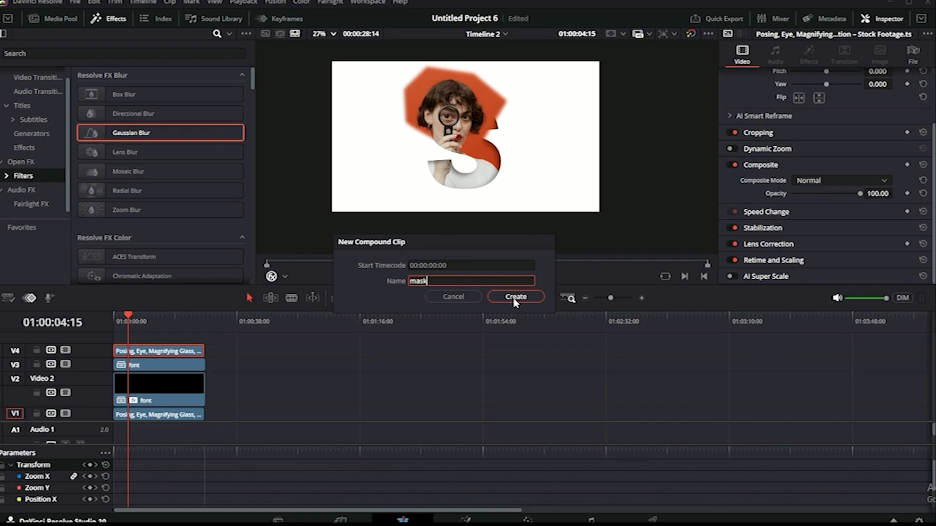
{"action": "left_click", "coordinate": [514, 296]}
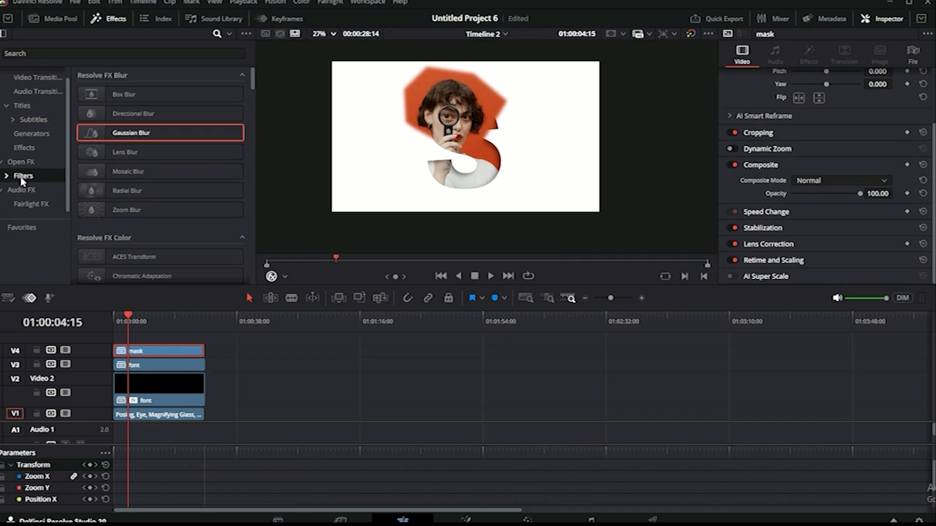
Apply a 3D Keyer to the mask clip and key out the red background.
{"action": "left_click", "coordinate": [132, 53]}
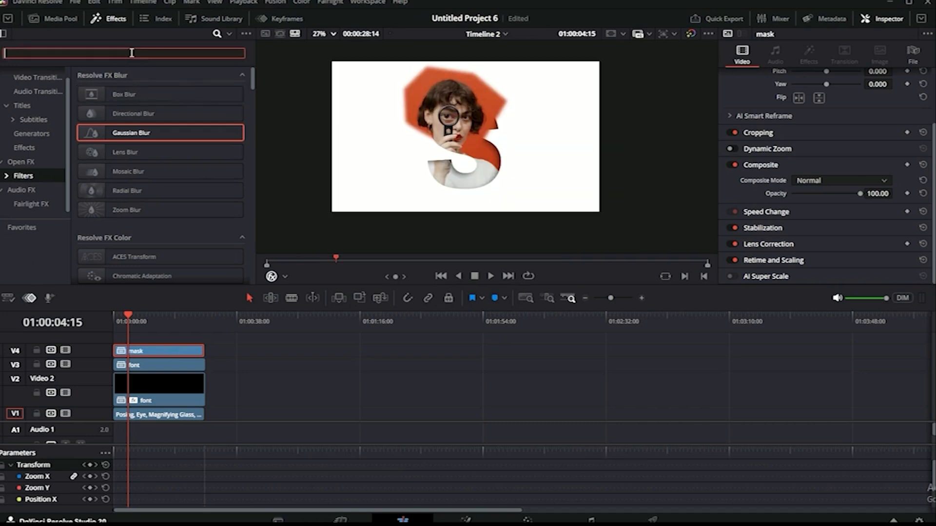
{"action": "type", "text": "3d"}
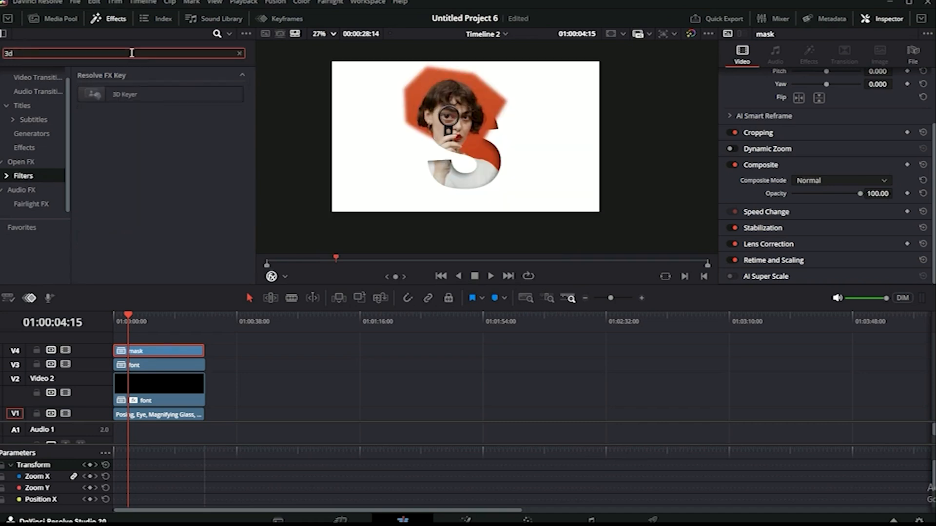
{"action": "left_click_drag", "start_coordinate": [130, 93], "coordinate": [146, 355]}
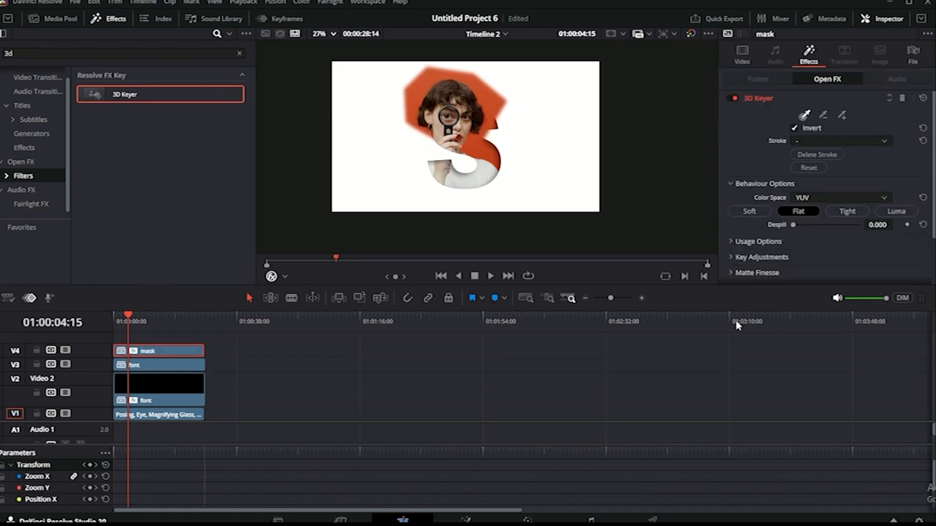
{"action": "left_click", "coordinate": [842, 115]}
{"action": "mouse_move", "coordinate": [497, 123]}
{"action": "left_mouse_down"}
{"action": "mouse_move", "coordinate": [478, 81]}
{"action": "mouse_move", "coordinate": [462, 81]}
{"action": "left_mouse_up"}
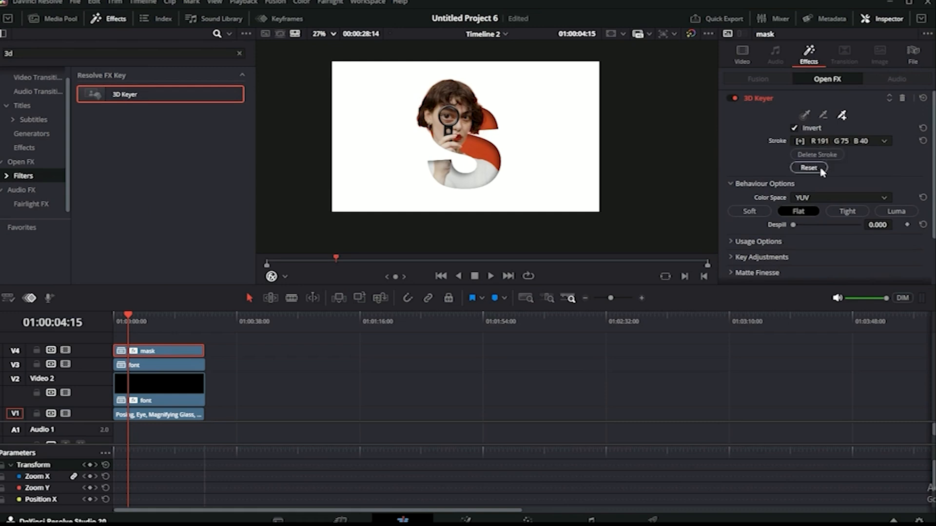
Raise the keyer's Flat despill to 0.457 to reduce red spill.
{"action": "scroll", "coordinate": [820, 171], "scroll_direction": "down", "scroll_amount": 1}
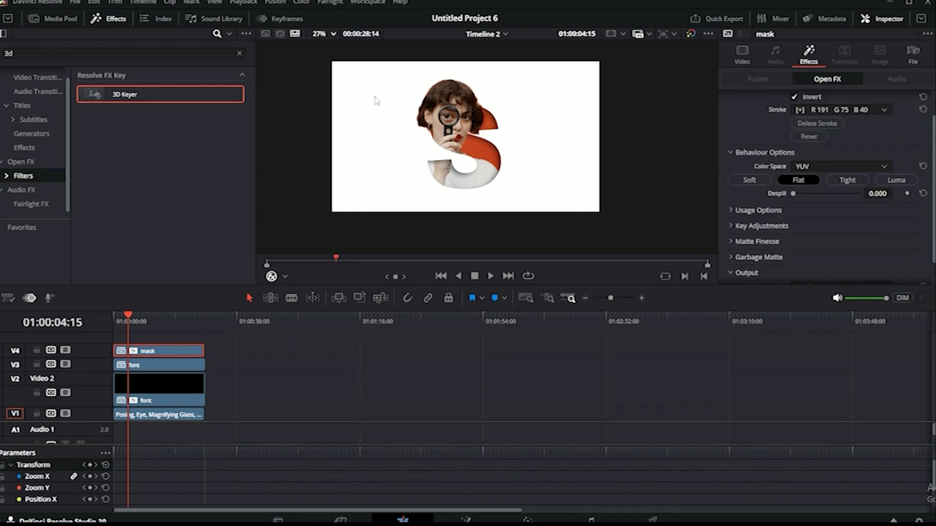
{"action": "scroll", "coordinate": [839, 139], "scroll_direction": "up", "scroll_amount": 1}
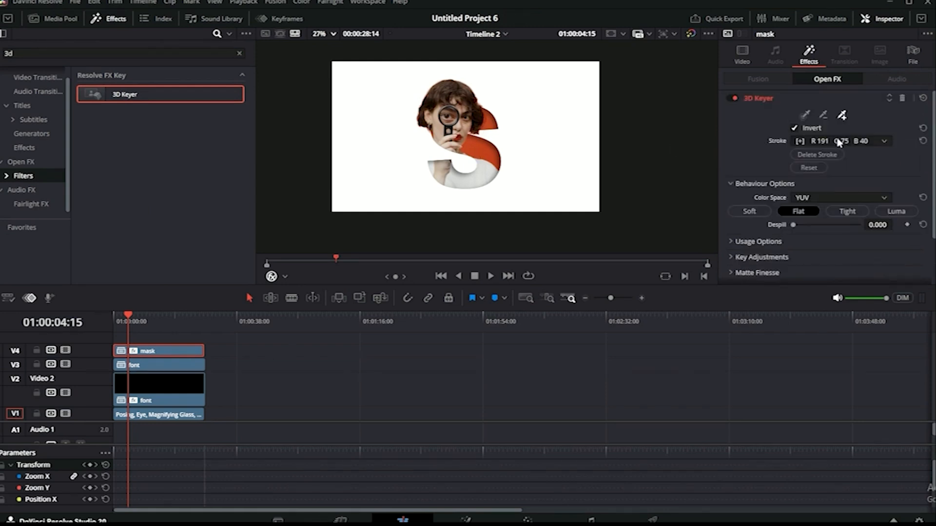
{"action": "scroll", "coordinate": [835, 141], "scroll_direction": "down", "scroll_amount": 2}
{"action": "left_click_drag", "start_coordinate": [794, 168], "coordinate": [824, 168]}
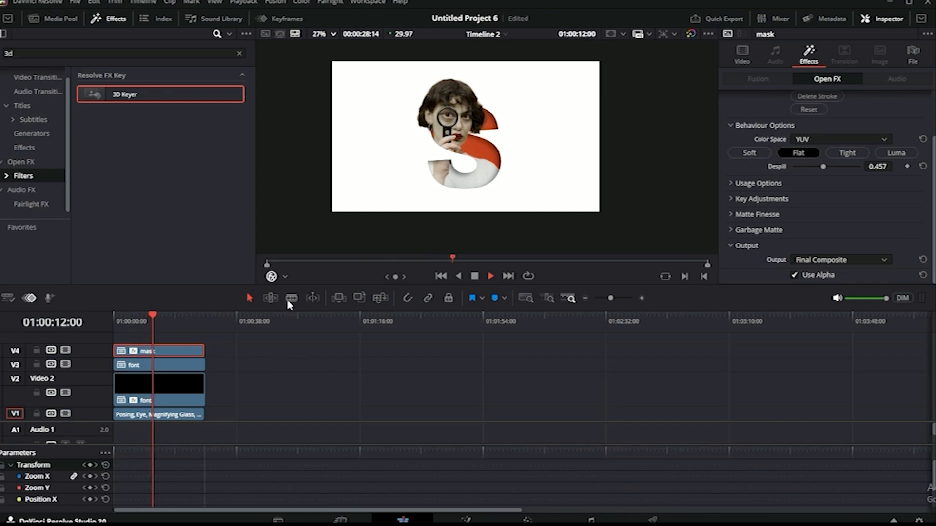
{"action": "left_click_drag", "start_coordinate": [157, 315], "coordinate": [197, 318]}
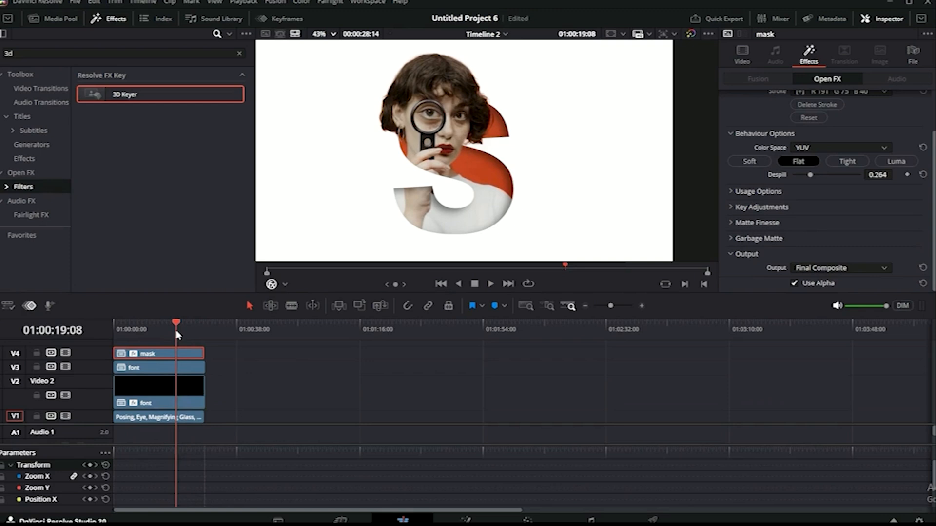
{"action": "left_click_drag", "start_coordinate": [176, 331], "coordinate": [170, 332]}
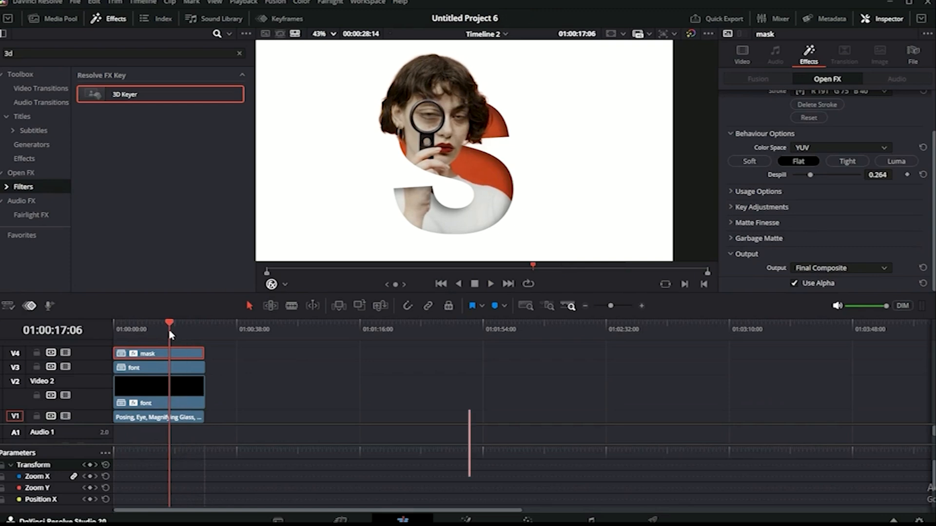
{"action": "scroll", "coordinate": [409, 187], "scroll_direction": "down", "scroll_amount": 2}
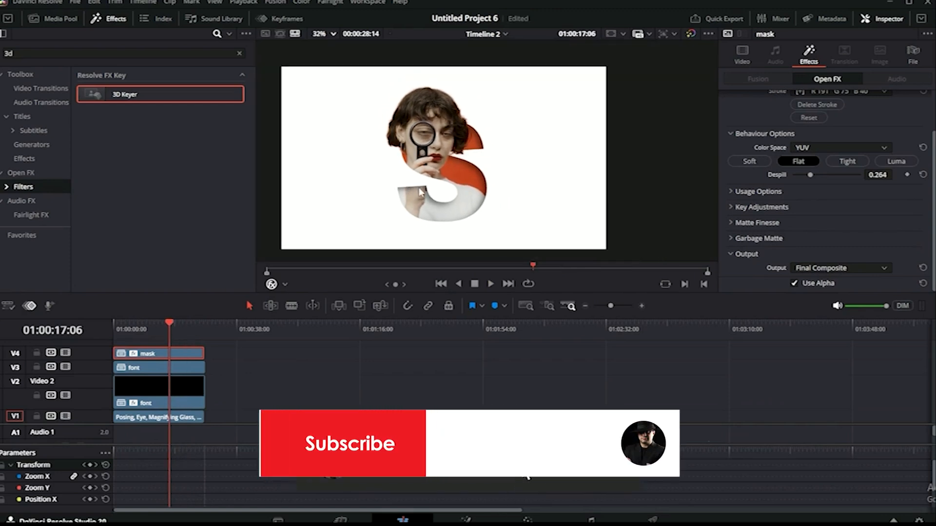